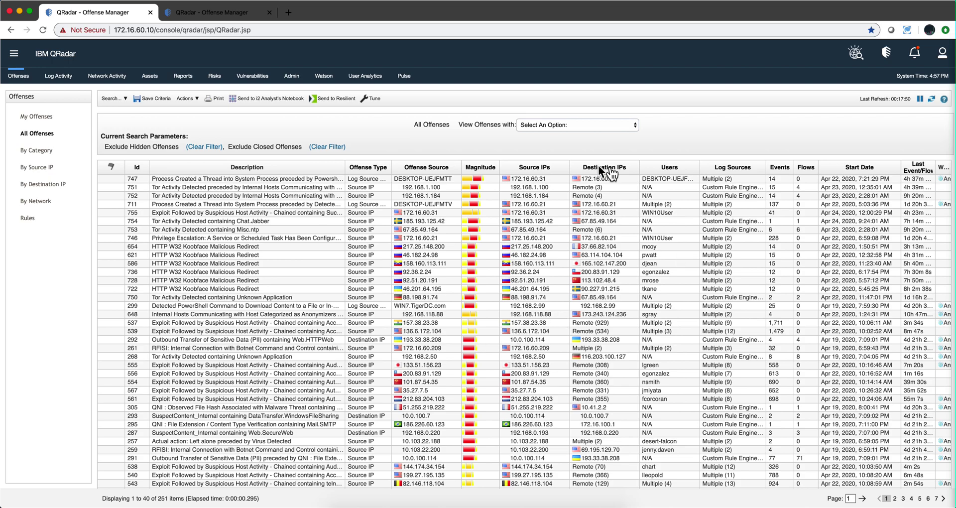
- Open the Use Case Manager's Tuning home, which reports 251 open and 39 active offenses
{"action": "left_click", "coordinate": [14, 54]}
{"action": "left_click", "coordinate": [40, 294]}
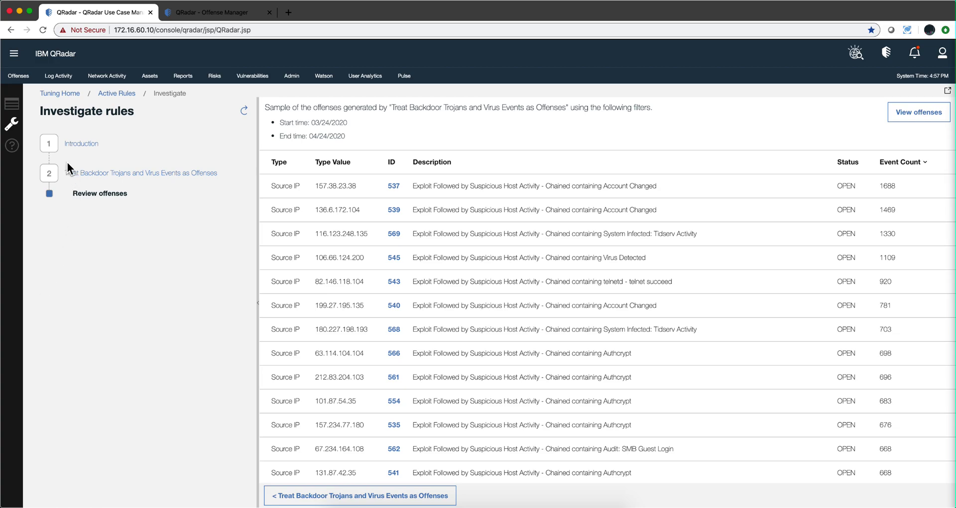
{"action": "left_click", "coordinate": [60, 93]}
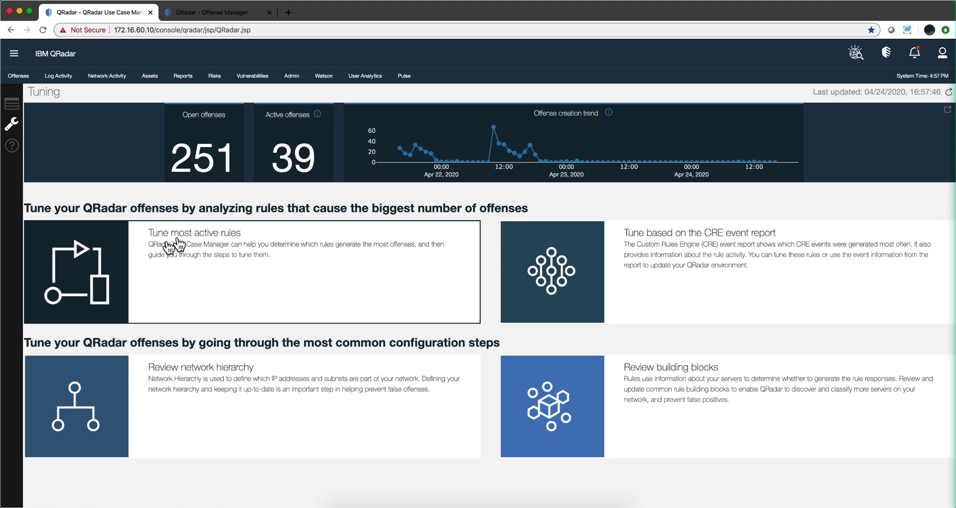
- Select Treat Backdoor Trojans and Virus Events as Offenses from the most active rules and investigate it
{"action": "left_click", "coordinate": [104, 268]}
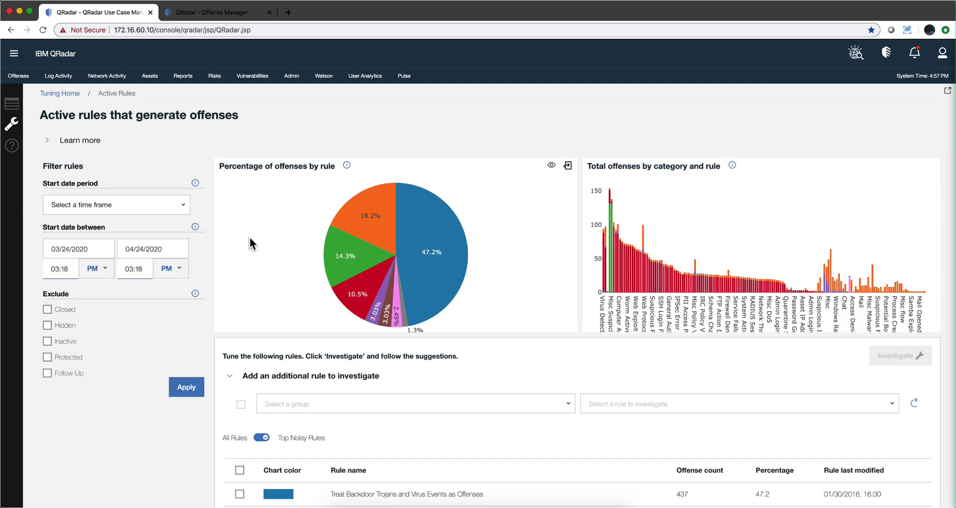
{"action": "scroll", "coordinate": [250, 237], "scroll_direction": "down", "scroll_amount": 2}
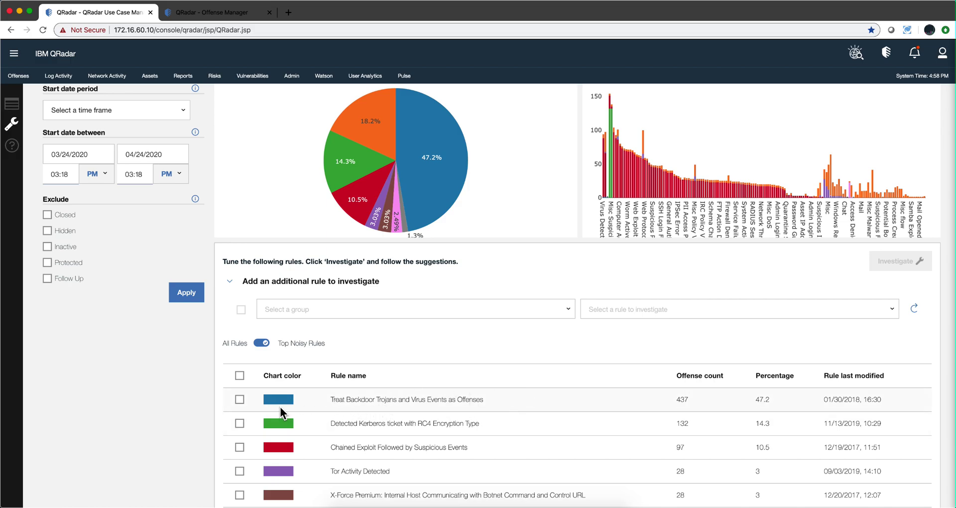
{"action": "left_click", "coordinate": [240, 400]}
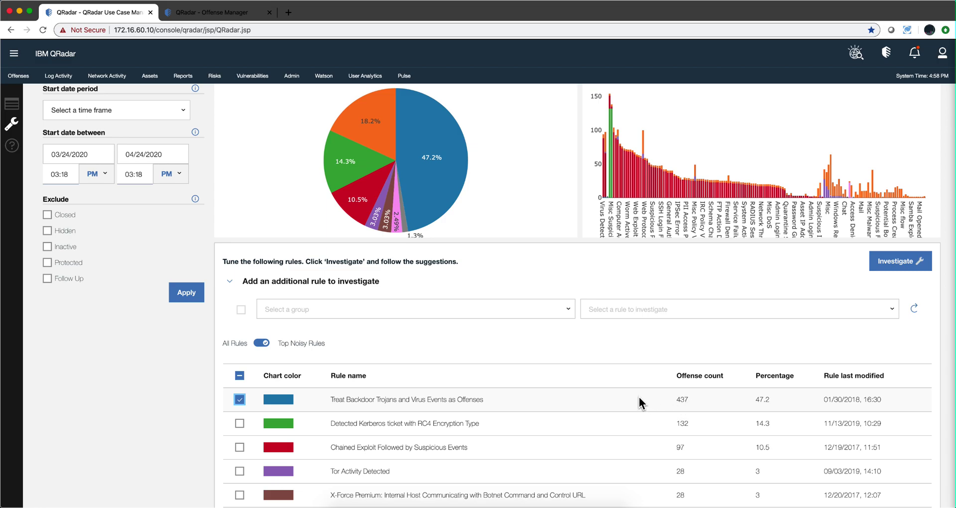
{"action": "left_click", "coordinate": [908, 260]}
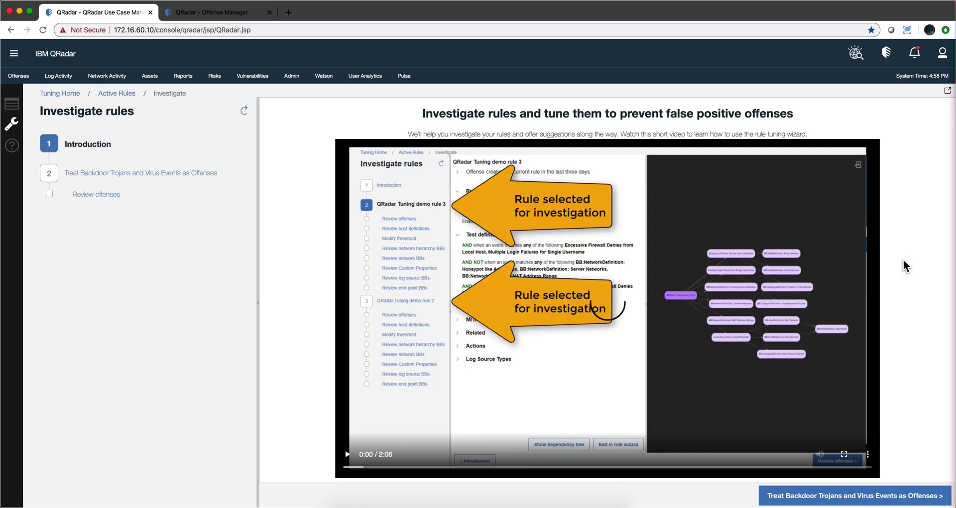
- Advance to the rule step showing its Malware.Backdoor, Trojan and Virus Detected test definition
{"action": "left_click", "coordinate": [855, 496]}
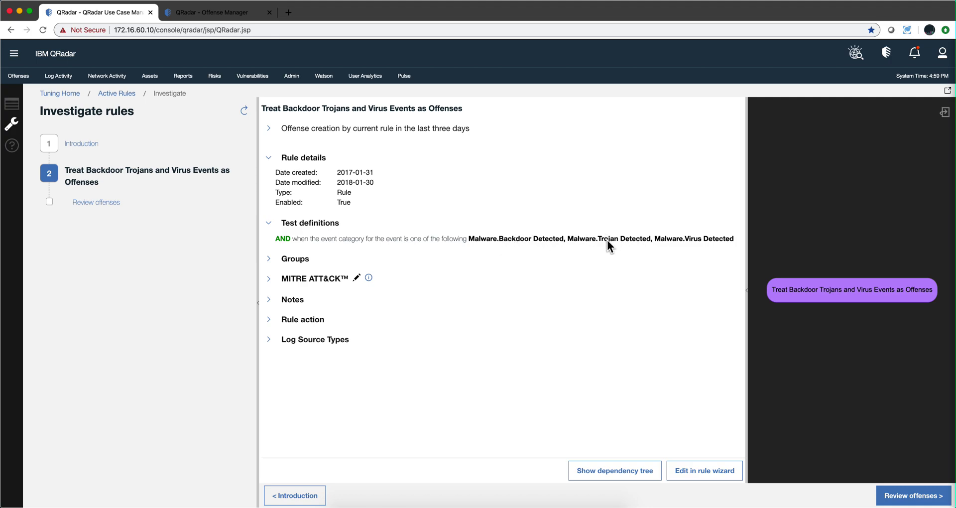
- Inspect the rule's log source types, then view its sample offenses from 03/24/2020 to 04/24/2020
{"action": "left_click", "coordinate": [270, 341]}
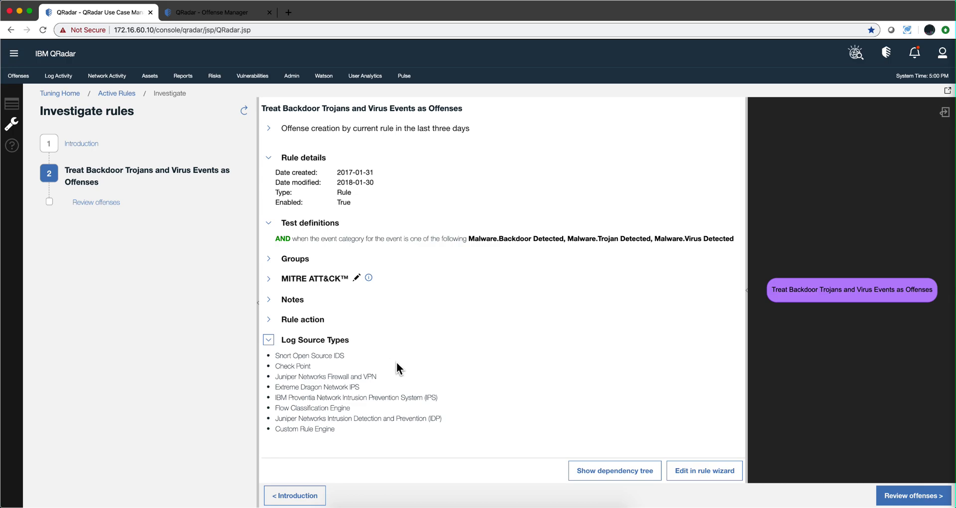
{"action": "key", "text": "Return"}
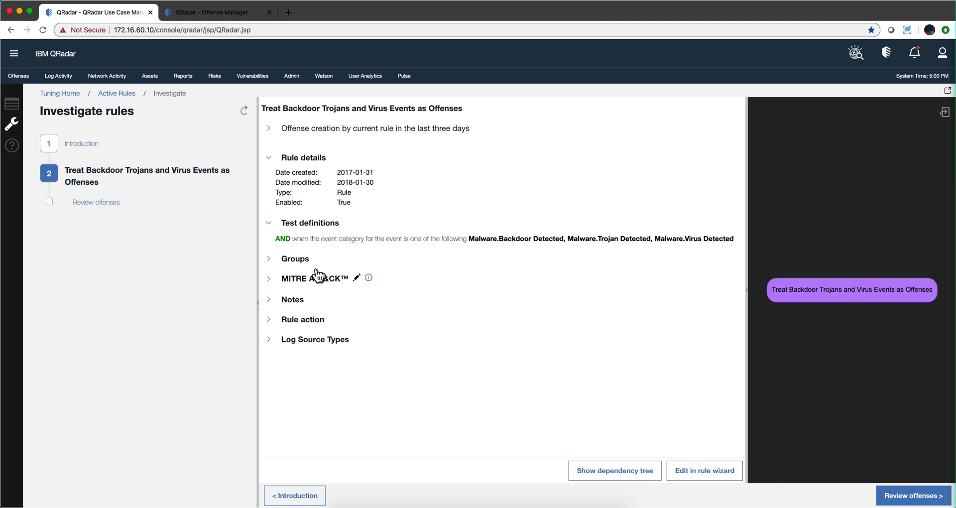
{"action": "left_click", "coordinate": [90, 205]}
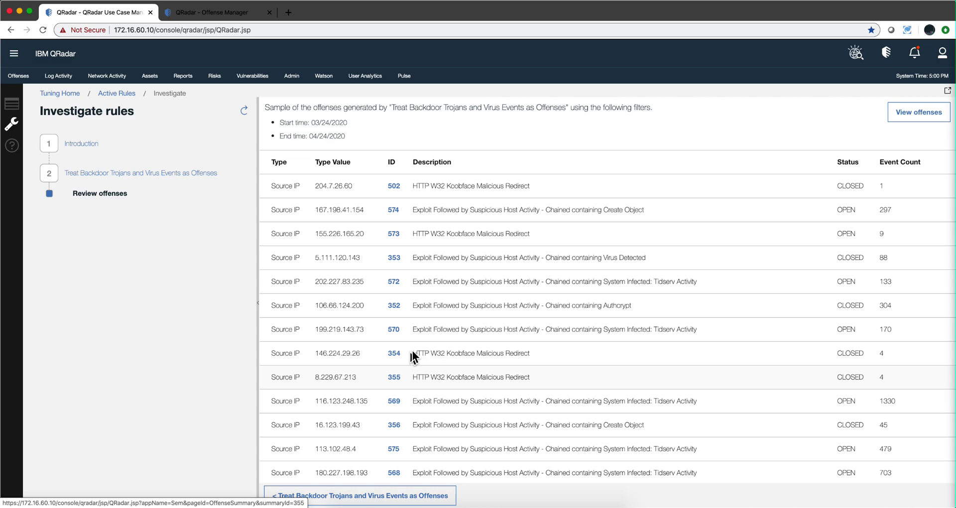
- Sort offenses by event count descending and list the two rules contributing to offense 537
{"action": "left_click", "coordinate": [897, 162]}
{"action": "left_click", "coordinate": [897, 164]}
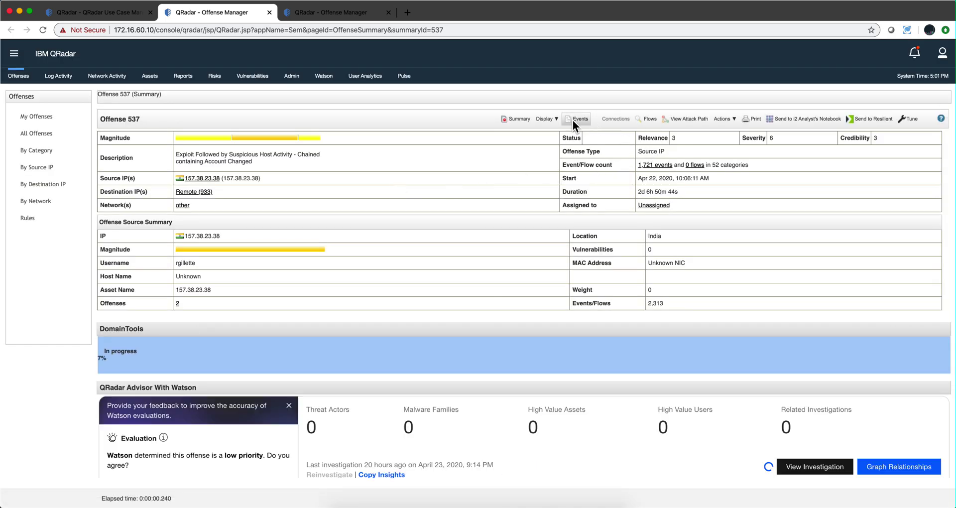
{"action": "left_click", "coordinate": [543, 121]}
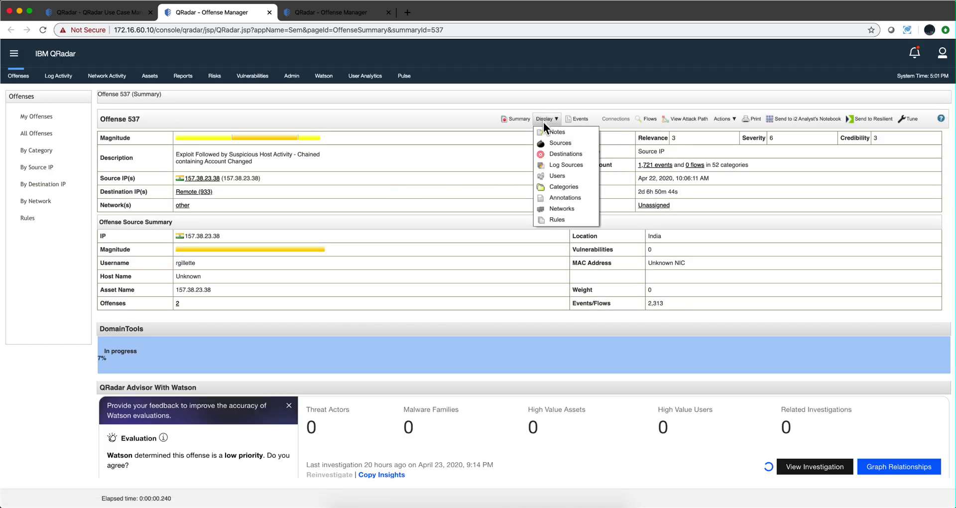
{"action": "left_click", "coordinate": [549, 223]}
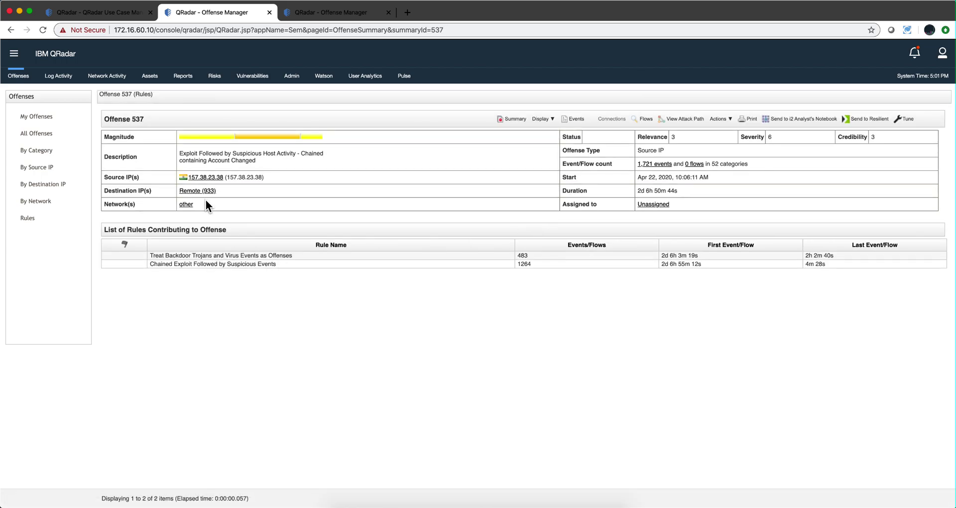
- Show offense 537's 1,721 events in an enlarged List of Events window
{"action": "left_click", "coordinate": [643, 166]}
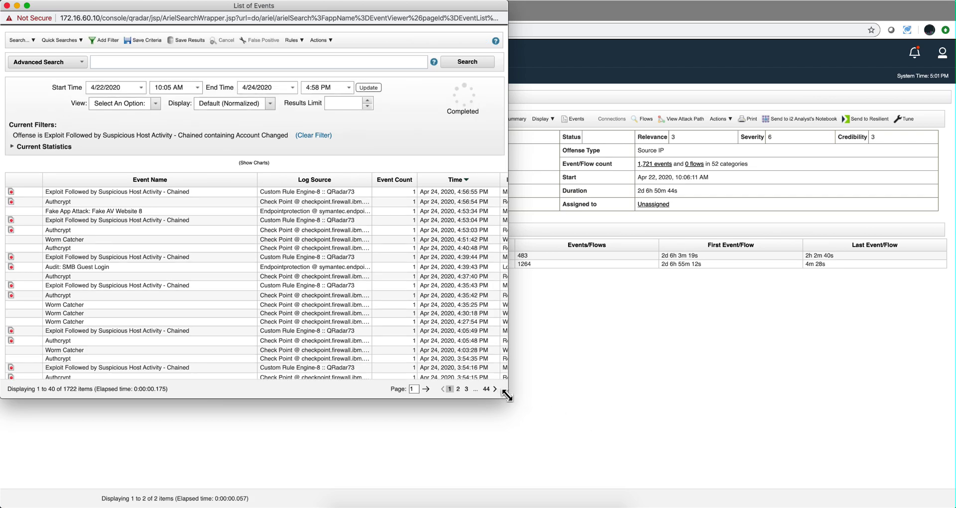
{"action": "left_click_drag", "start_coordinate": [507, 397], "coordinate": [690, 438]}
{"action": "left_click", "coordinate": [781, 435]}
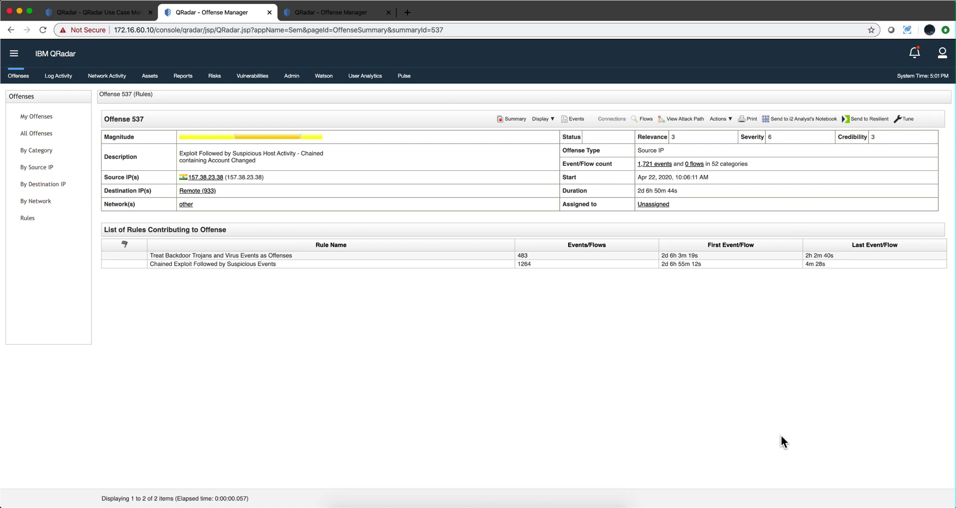
{"action": "left_click", "coordinate": [659, 164]}
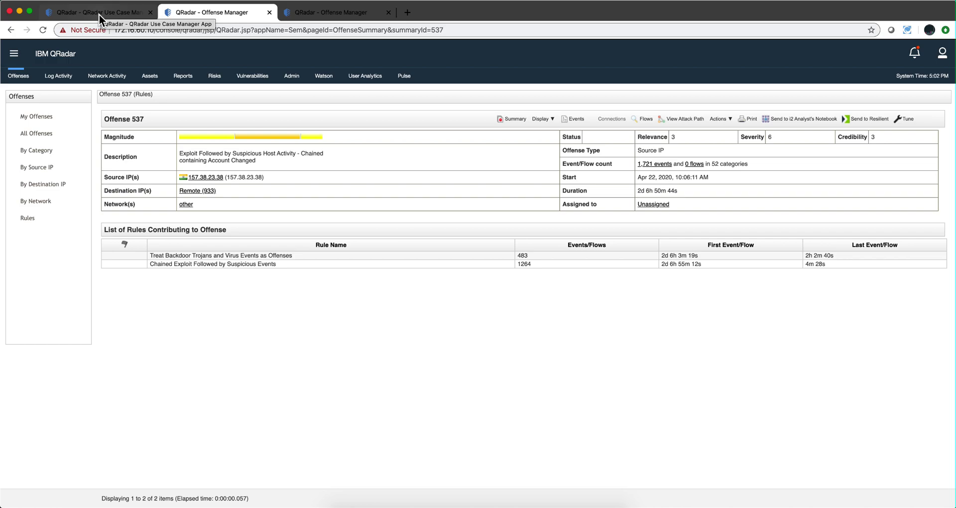
- Back in Active Rules, switch to All Rules and check Local L2R Windows Server Scanner
{"action": "left_click", "coordinate": [99, 14]}
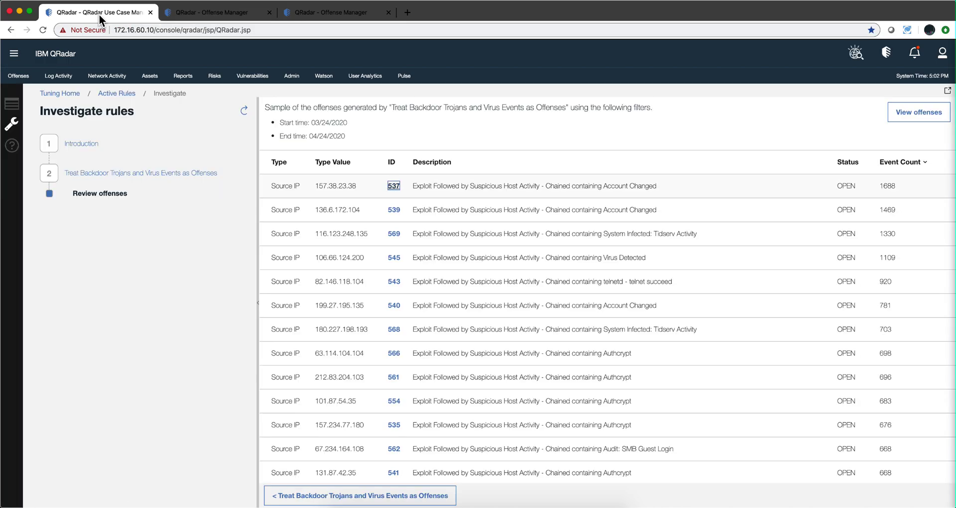
{"action": "left_click", "coordinate": [118, 98]}
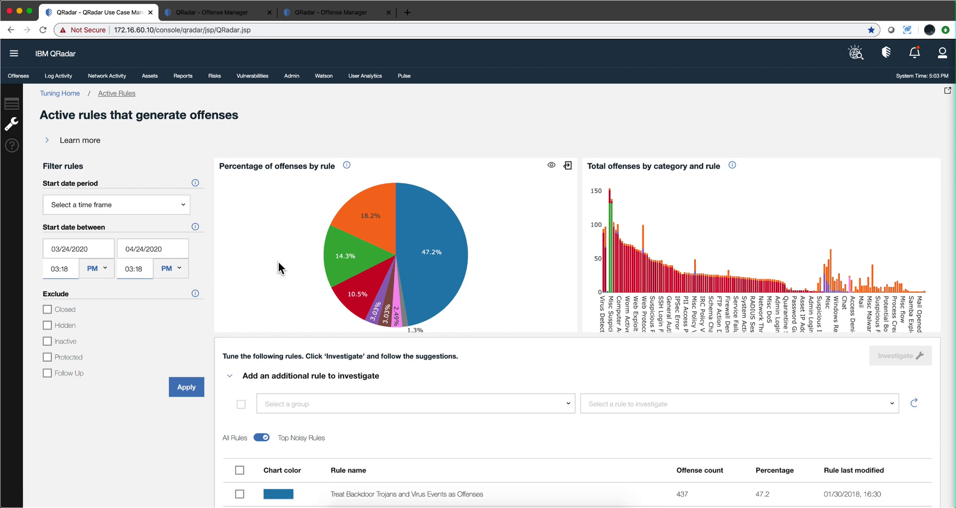
{"action": "scroll", "coordinate": [278, 262], "scroll_direction": "down", "scroll_amount": 3}
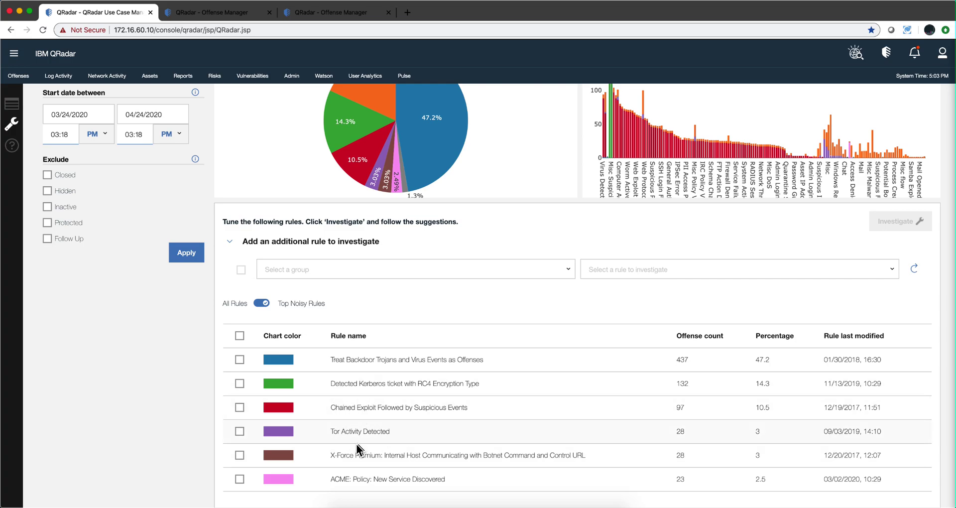
{"action": "left_click", "coordinate": [263, 305]}
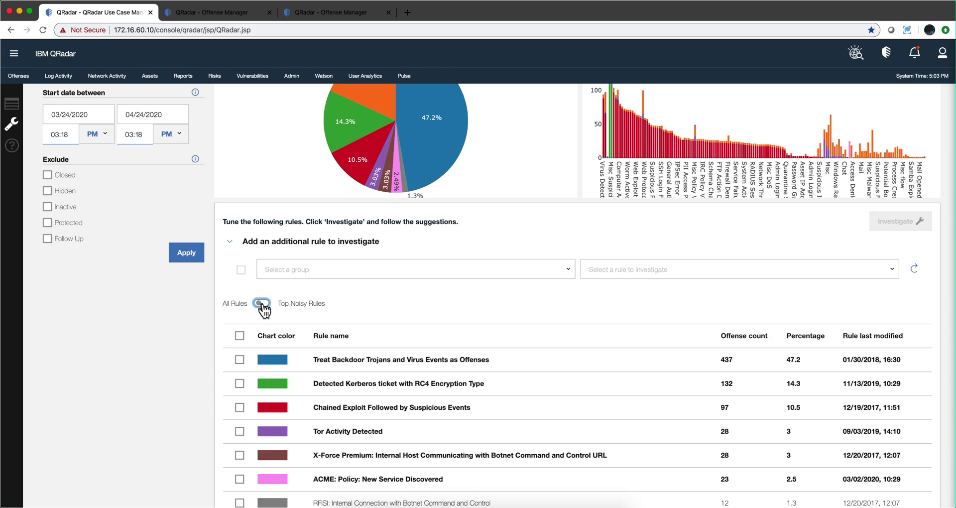
{"action": "scroll", "coordinate": [314, 301], "scroll_direction": "down", "scroll_amount": 3}
{"action": "scroll", "coordinate": [315, 300], "scroll_direction": "down", "scroll_amount": 4}
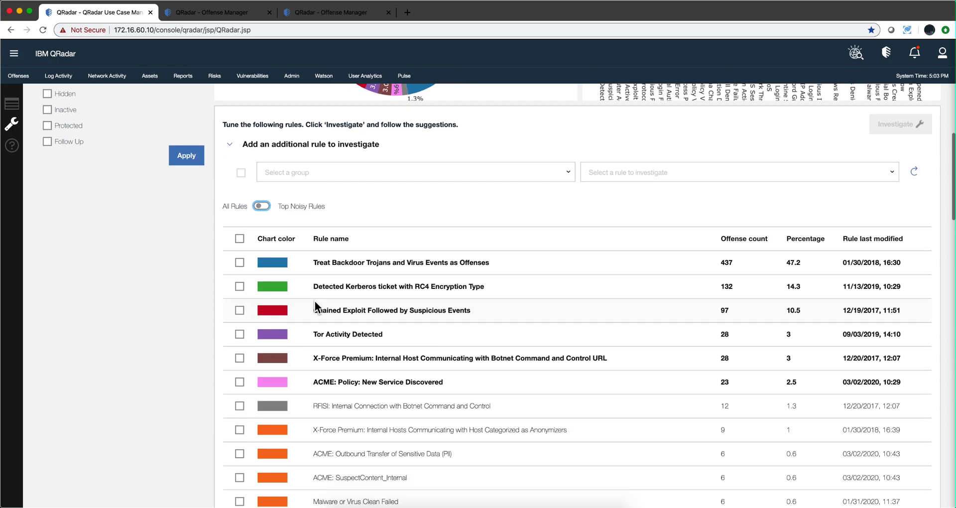
{"action": "scroll", "coordinate": [315, 300], "scroll_direction": "down", "scroll_amount": 4}
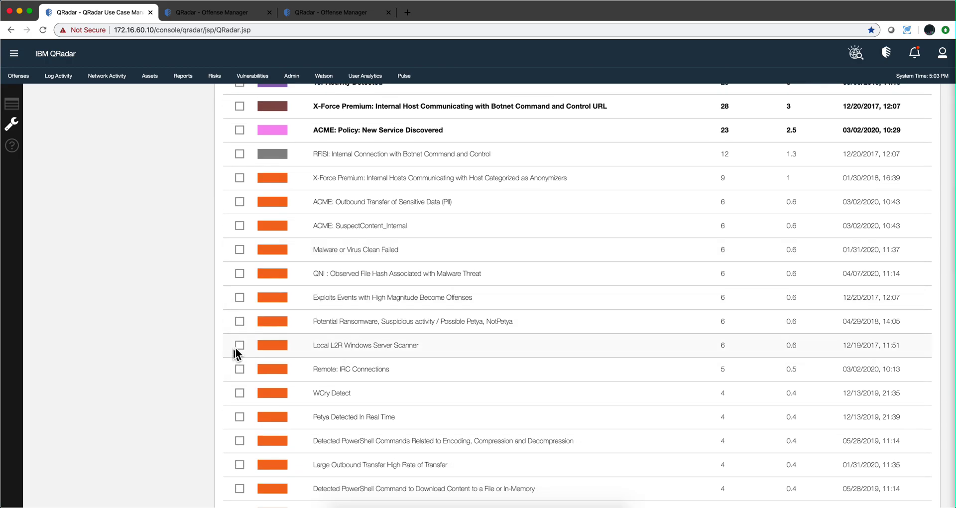
{"action": "left_click", "coordinate": [239, 346]}
{"action": "scroll", "coordinate": [574, 312], "scroll_direction": "up", "scroll_amount": 10}
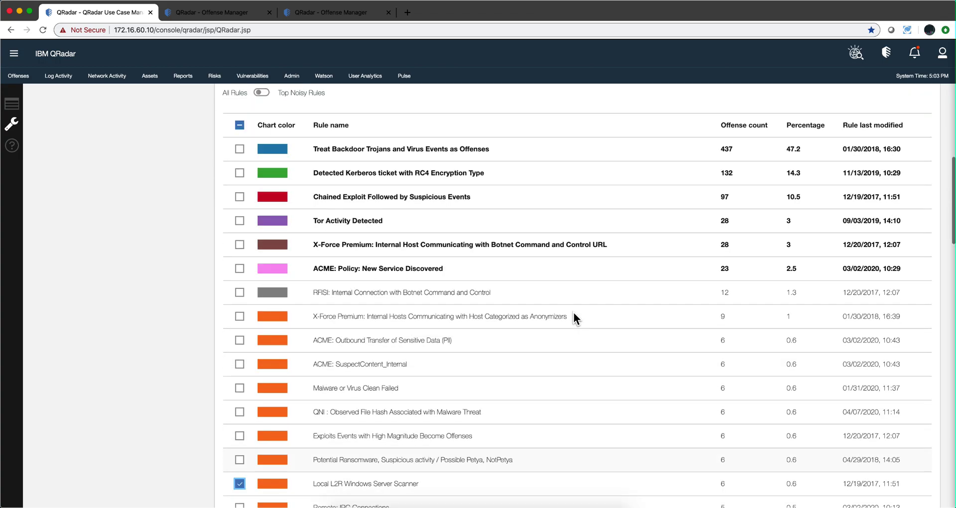
- Step through Local L2R Windows Server Scanner's details to its sample offenses 290 and 289
{"action": "left_click", "coordinate": [901, 356]}
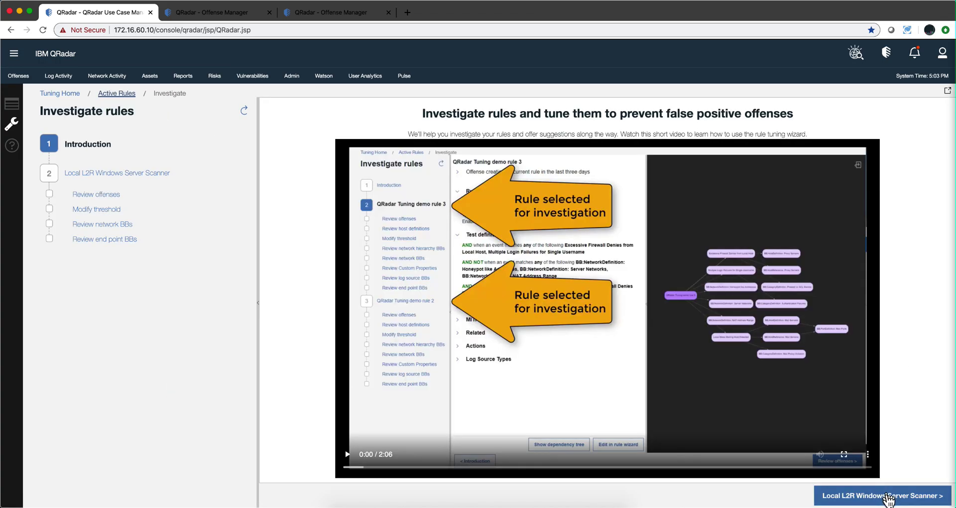
{"action": "left_click", "coordinate": [889, 496]}
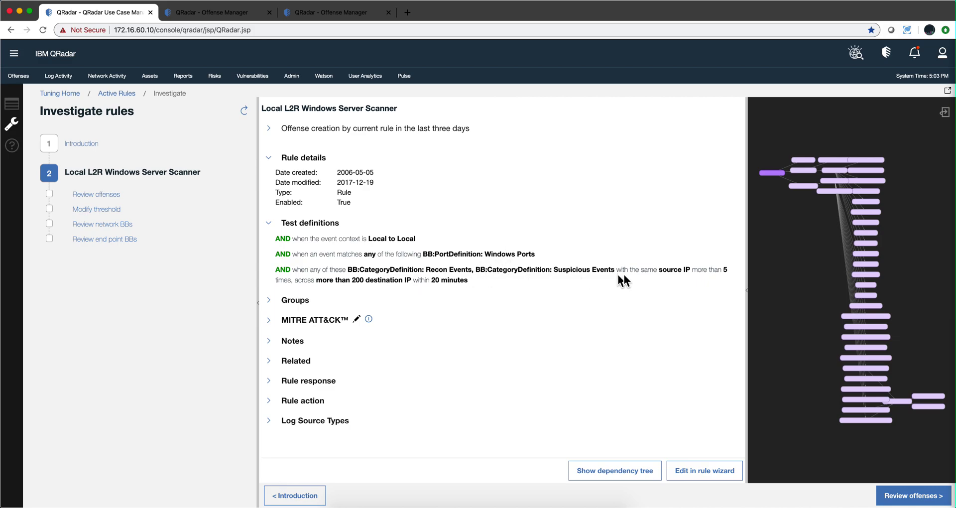
{"action": "left_click", "coordinate": [95, 211]}
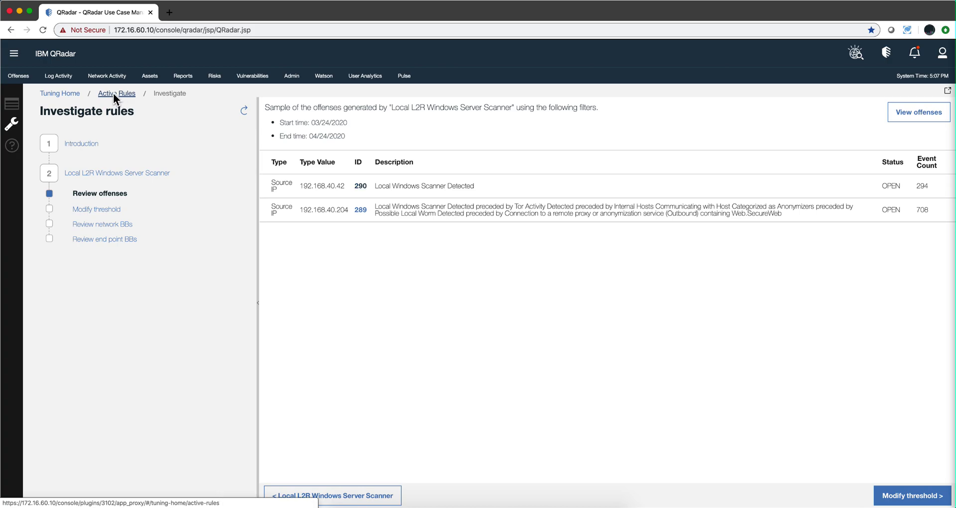
- Switch Active Rules to All Rules and tick Large Outbound Transfer High Rate of Transfer
{"action": "left_click", "coordinate": [113, 97]}
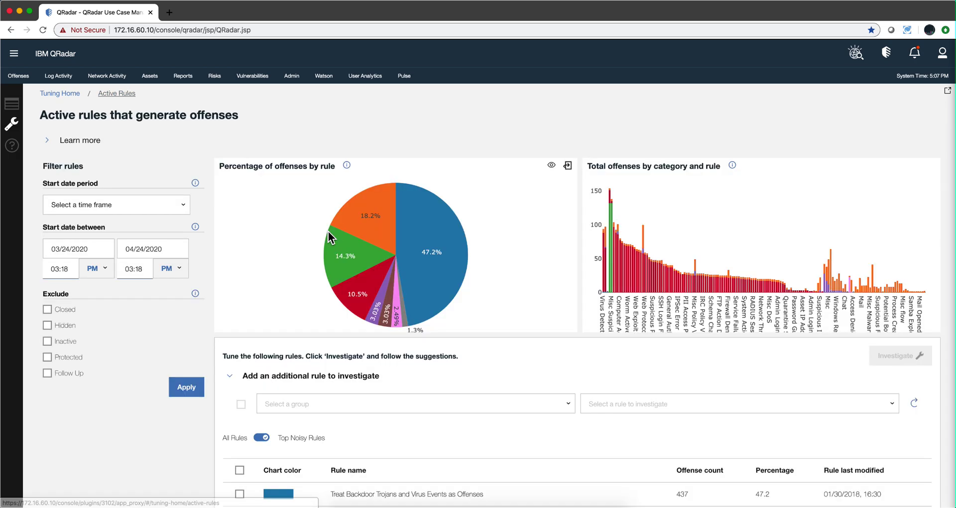
{"action": "left_click", "coordinate": [262, 438]}
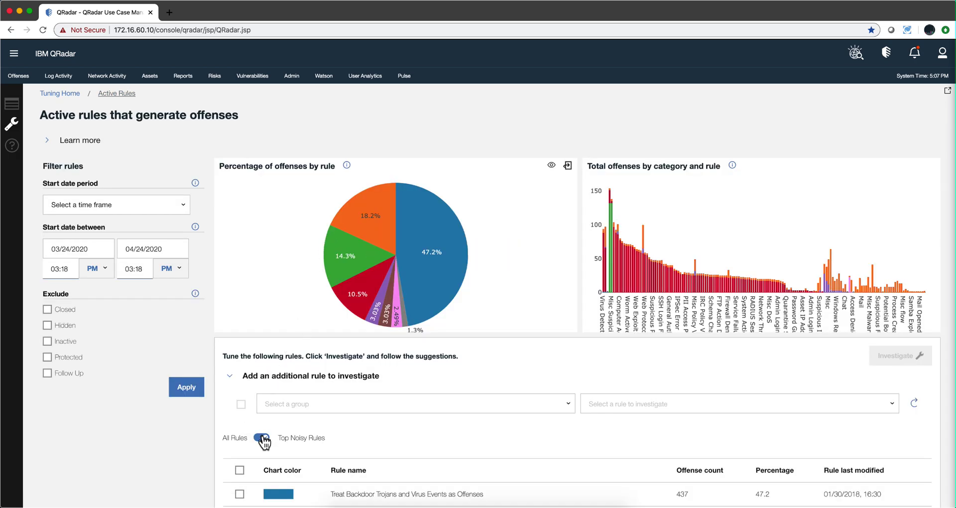
{"action": "scroll", "coordinate": [333, 403], "scroll_direction": "down", "scroll_amount": 3}
{"action": "scroll", "coordinate": [335, 405], "scroll_direction": "down", "scroll_amount": 7}
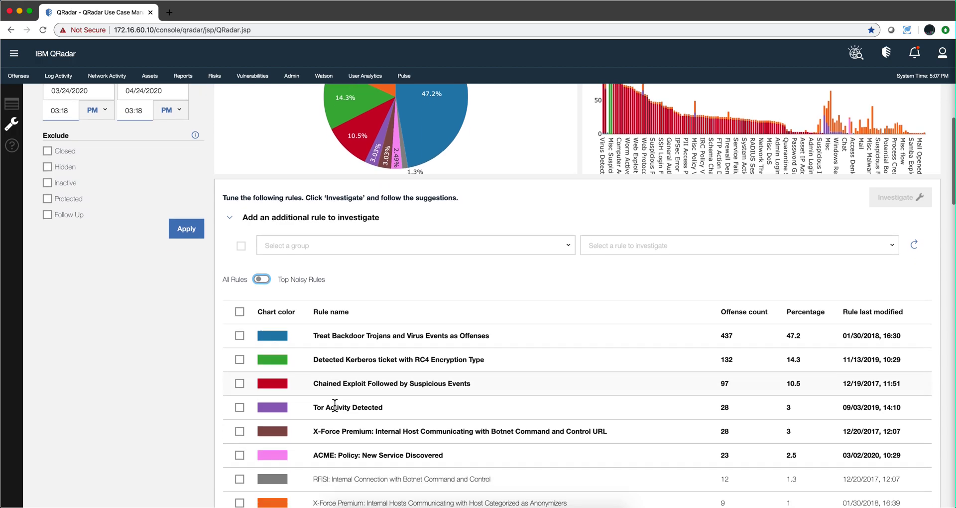
{"action": "scroll", "coordinate": [335, 405], "scroll_direction": "down", "scroll_amount": 3}
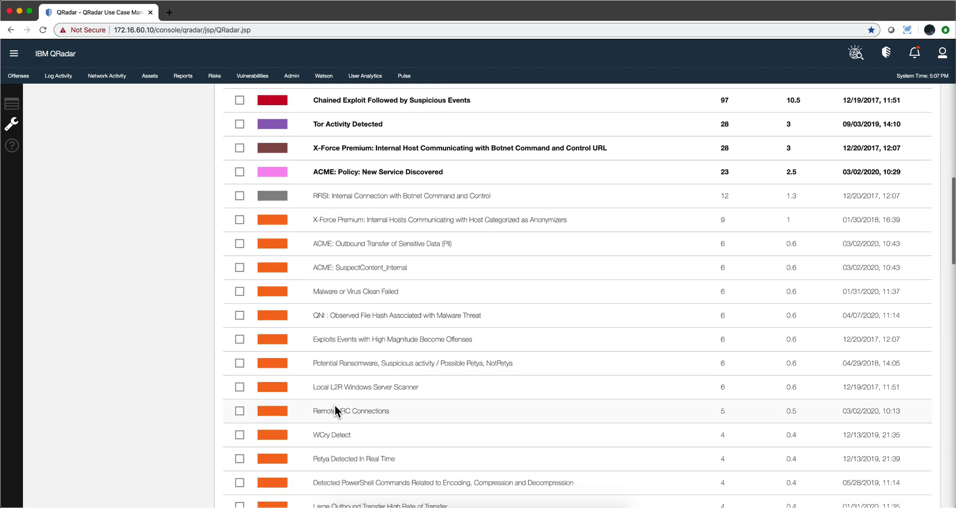
{"action": "scroll", "coordinate": [334, 405], "scroll_direction": "down", "scroll_amount": 1}
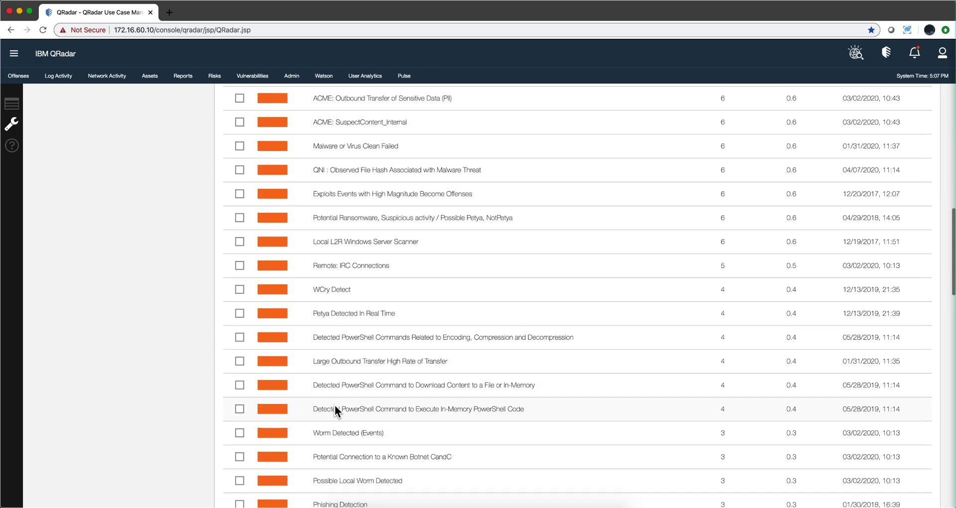
{"action": "left_click", "coordinate": [239, 363]}
{"action": "scroll", "coordinate": [351, 361], "scroll_direction": "up", "scroll_amount": 1}
{"action": "scroll", "coordinate": [350, 361], "scroll_direction": "up", "scroll_amount": 3}
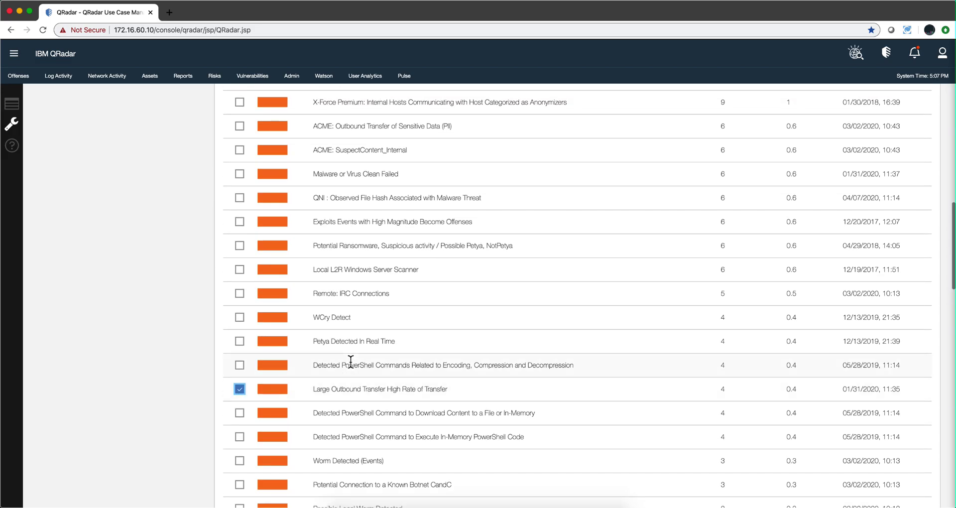
{"action": "scroll", "coordinate": [351, 360], "scroll_direction": "up", "scroll_amount": 15}
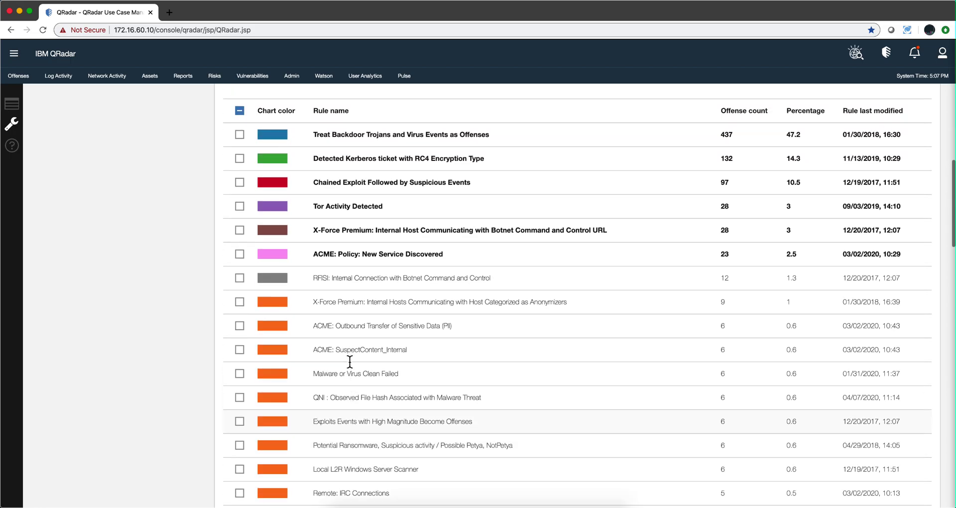
- Investigate the rule through to its thresholds: 200000 source bytes and 10 flows within 12 minutes
{"action": "left_click", "coordinate": [897, 260]}
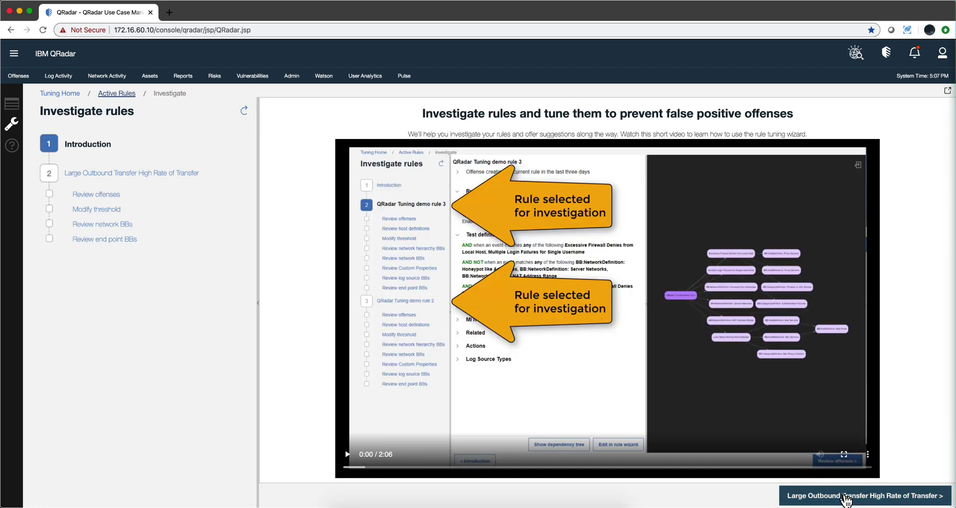
{"action": "left_click", "coordinate": [847, 496]}
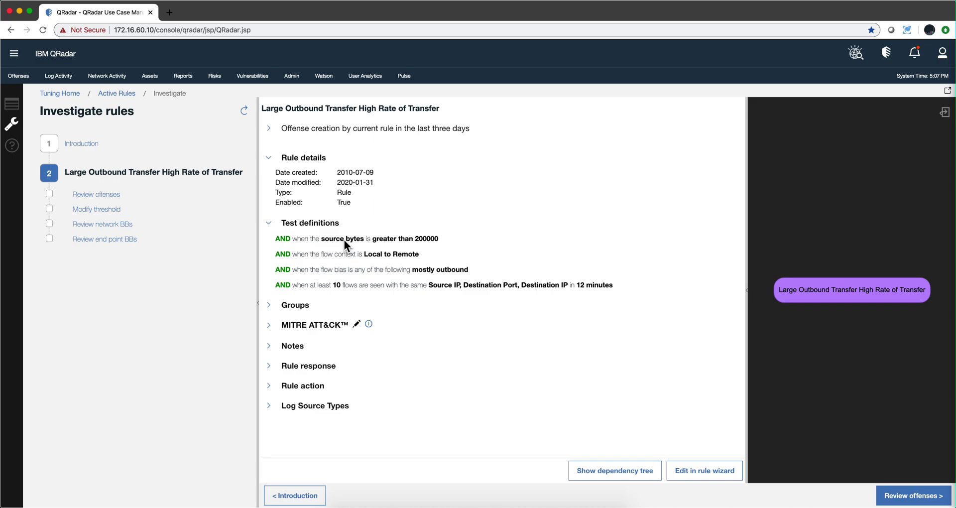
{"action": "left_click", "coordinate": [89, 211]}
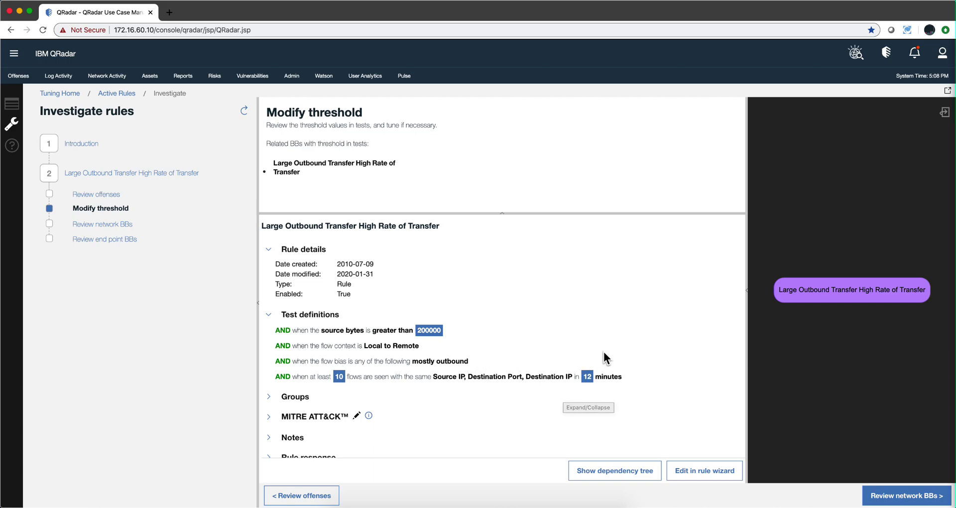
- Switch the Active Rules list to All Rules and tick Detected Excessive Usage of System Tools From a Single Machine
{"action": "left_click", "coordinate": [111, 98]}
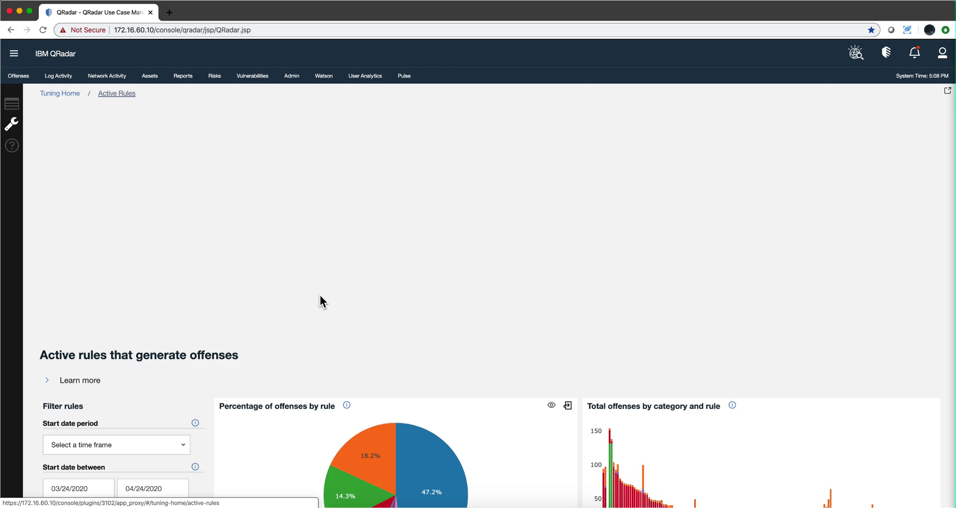
{"action": "scroll", "coordinate": [319, 296], "scroll_direction": "down", "scroll_amount": 3}
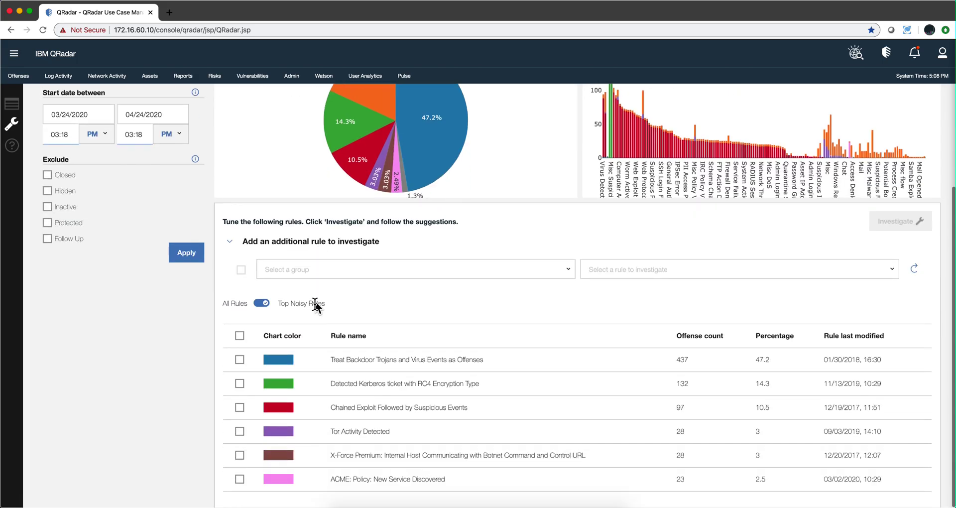
{"action": "left_click", "coordinate": [260, 304]}
{"action": "scroll", "coordinate": [315, 296], "scroll_direction": "down", "scroll_amount": 10}
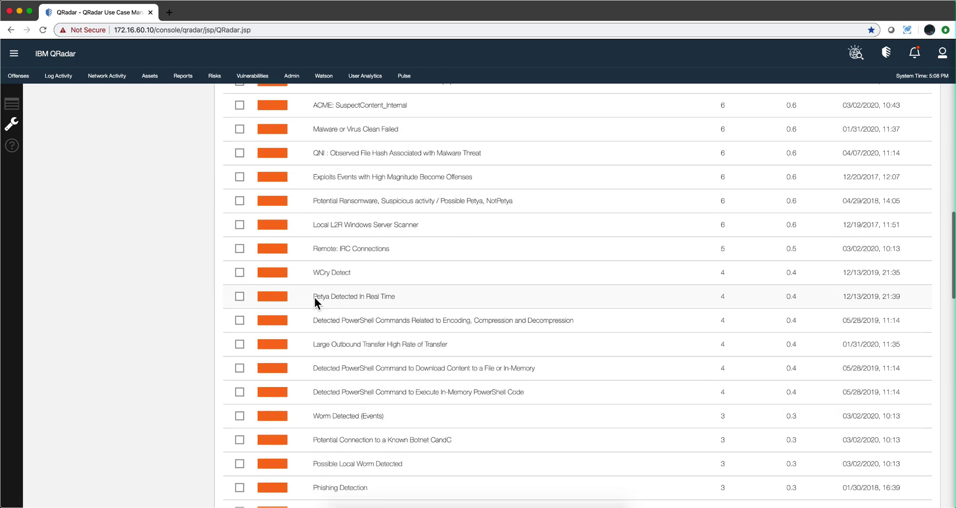
{"action": "scroll", "coordinate": [315, 297], "scroll_direction": "down", "scroll_amount": 15}
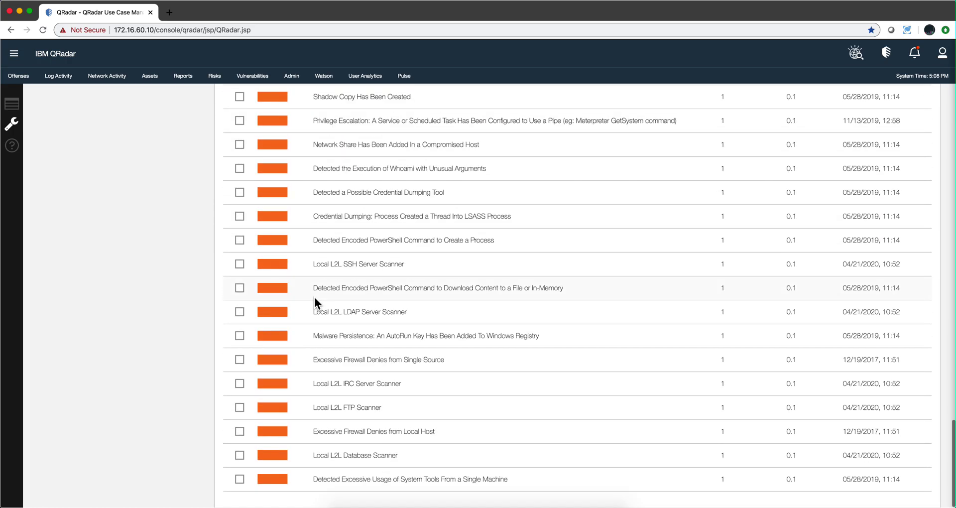
{"action": "left_click", "coordinate": [240, 479]}
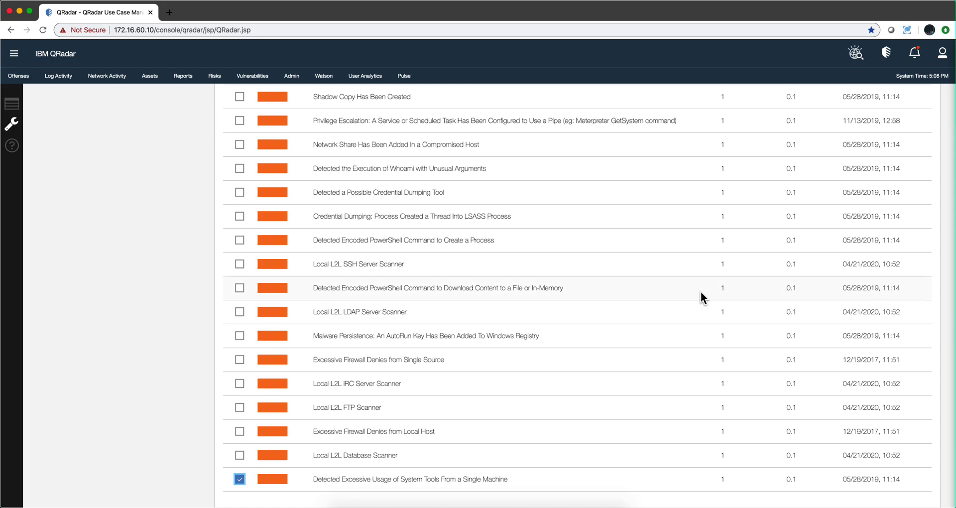
{"action": "scroll", "coordinate": [701, 298], "scroll_direction": "up", "scroll_amount": 1}
{"action": "scroll", "coordinate": [701, 293], "scroll_direction": "up", "scroll_amount": 10}
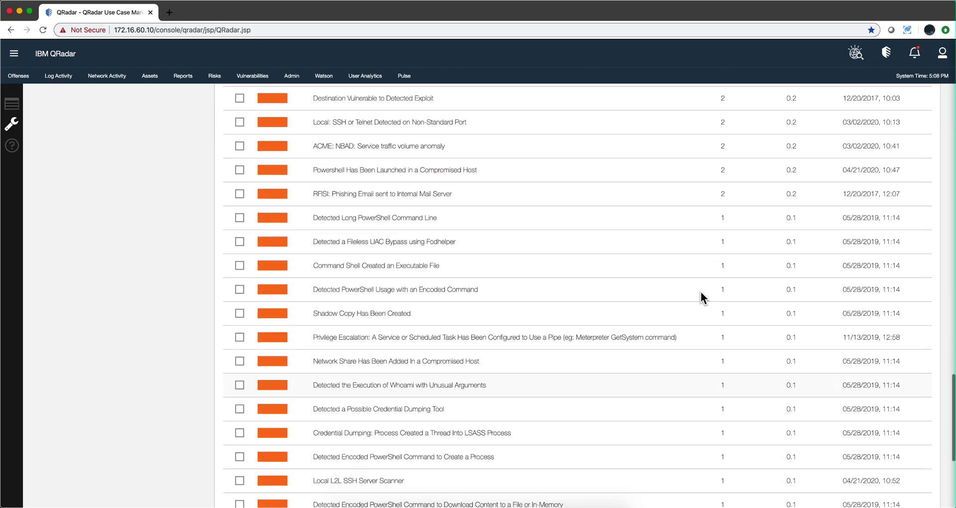
{"action": "scroll", "coordinate": [700, 298], "scroll_direction": "up", "scroll_amount": 15}
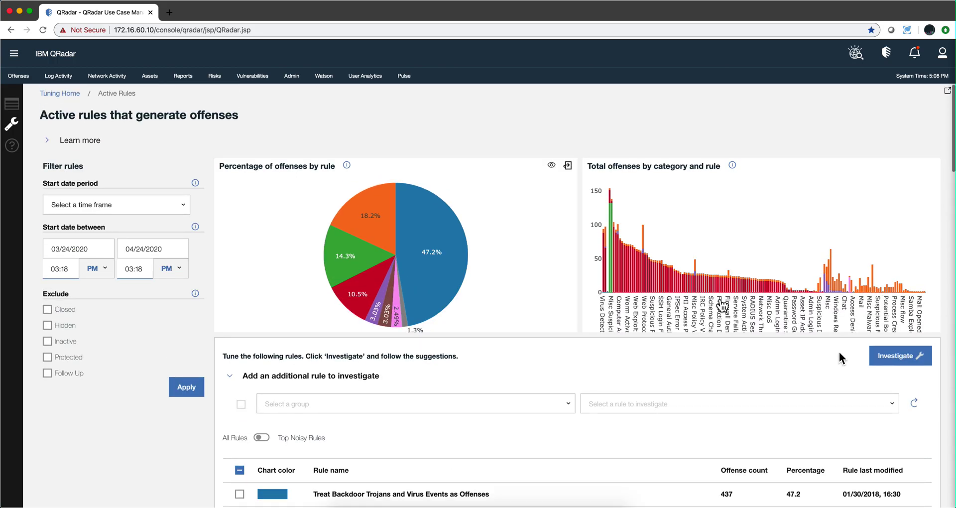
- Investigate the ticked rule to show its tests: 8 events, same hostname, different ImageName, within 15 minutes
{"action": "left_click", "coordinate": [895, 356]}
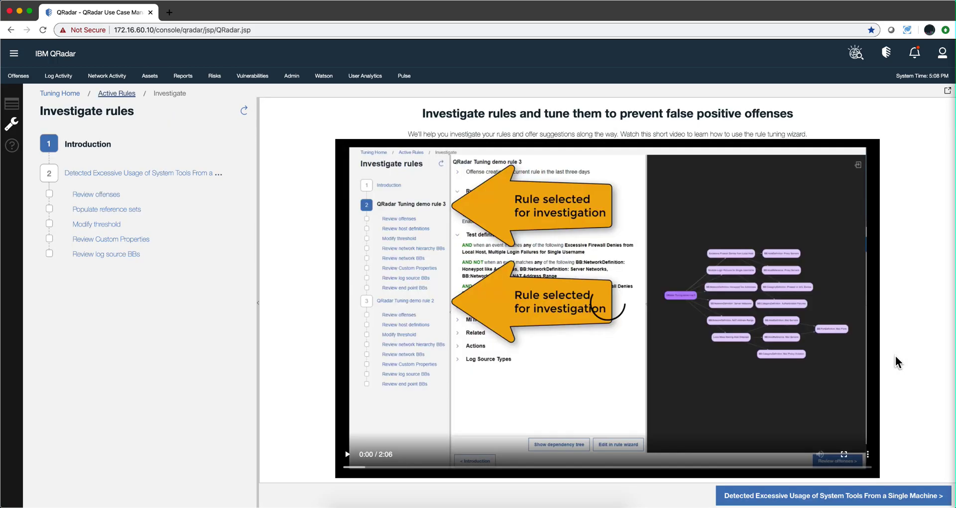
{"action": "left_click", "coordinate": [867, 497]}
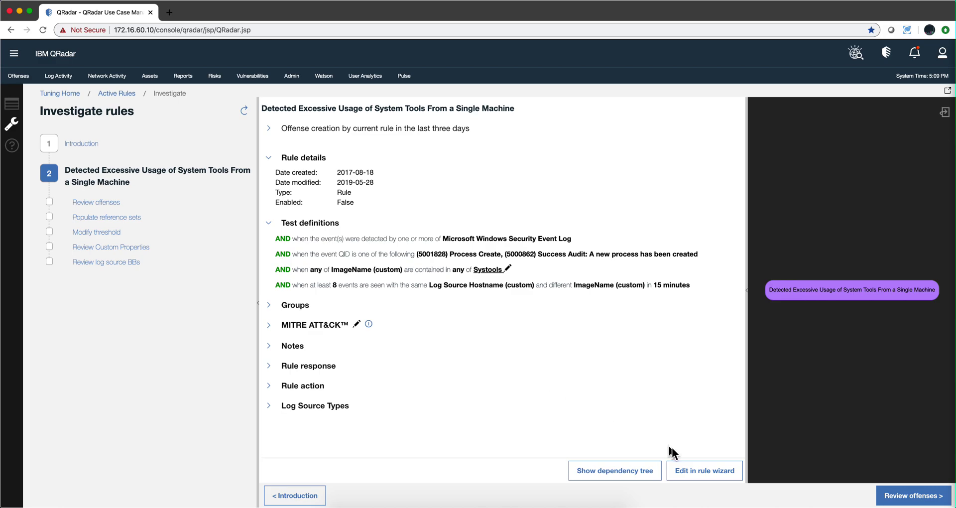
- In the rule's test stack, filter tests by 'log' and add the 'these log sources' test
{"action": "left_click", "coordinate": [701, 470]}
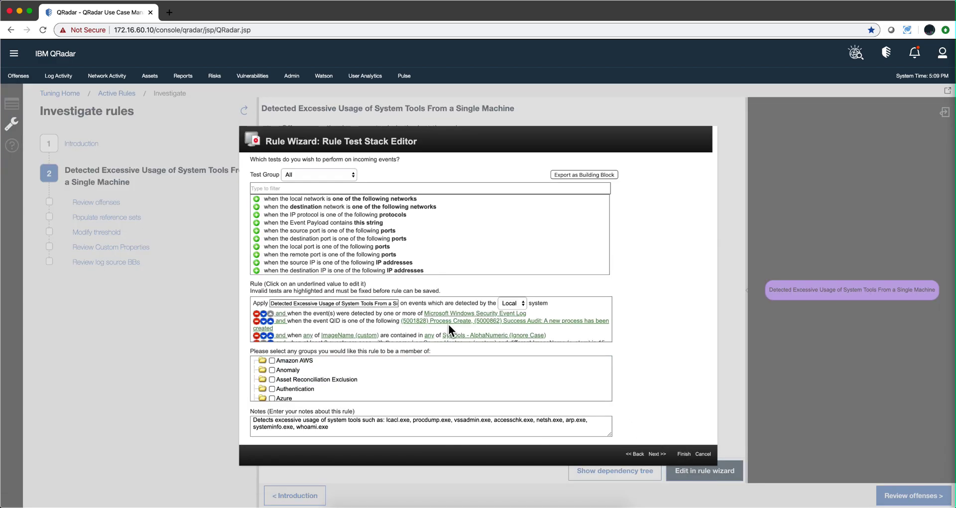
{"action": "scroll", "coordinate": [454, 314], "scroll_direction": "down", "scroll_amount": 2}
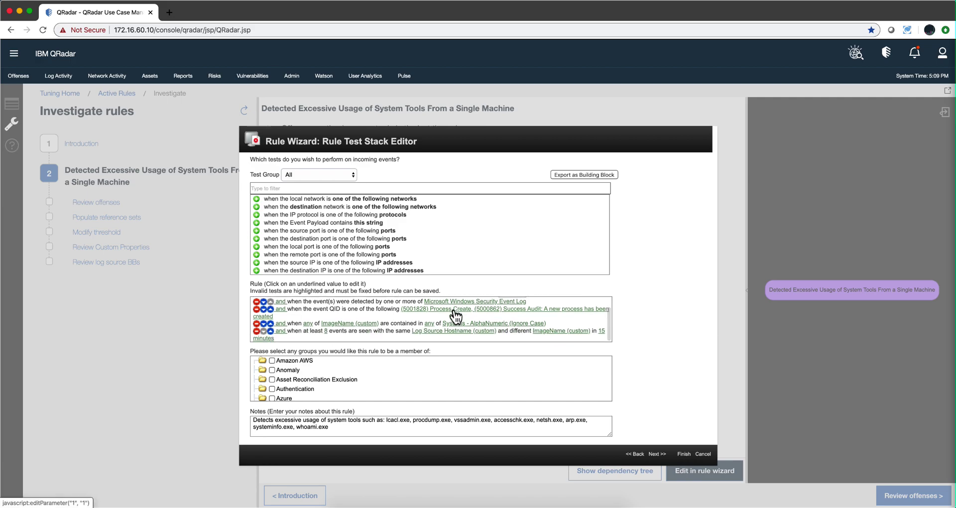
{"action": "scroll", "coordinate": [414, 315], "scroll_direction": "up", "scroll_amount": 2}
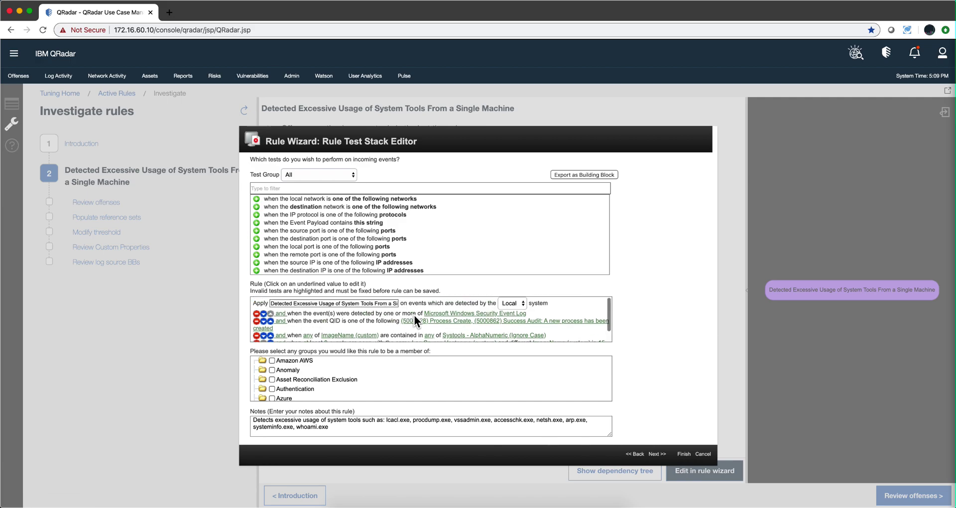
{"action": "left_click", "coordinate": [283, 188]}
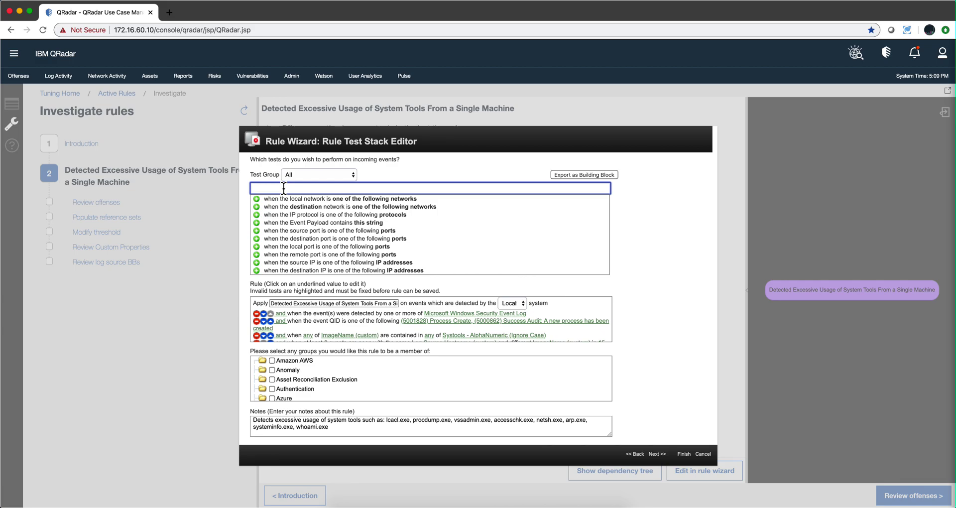
{"action": "type", "text": "log"}
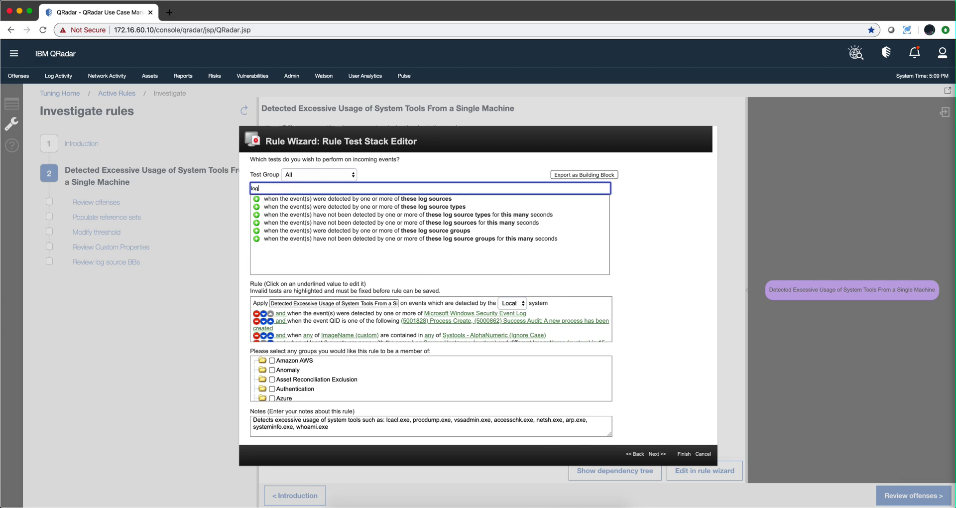
{"action": "left_click", "coordinate": [362, 199]}
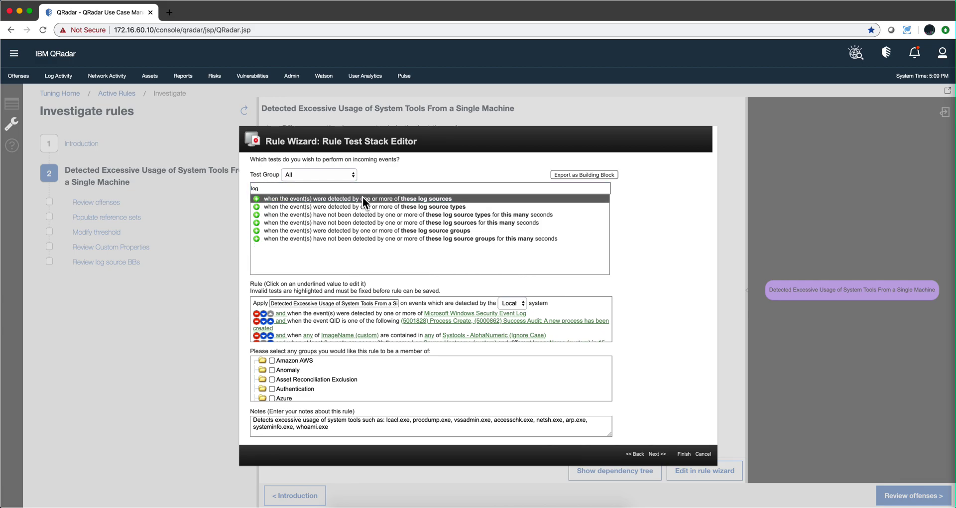
{"action": "left_click", "coordinate": [257, 199]}
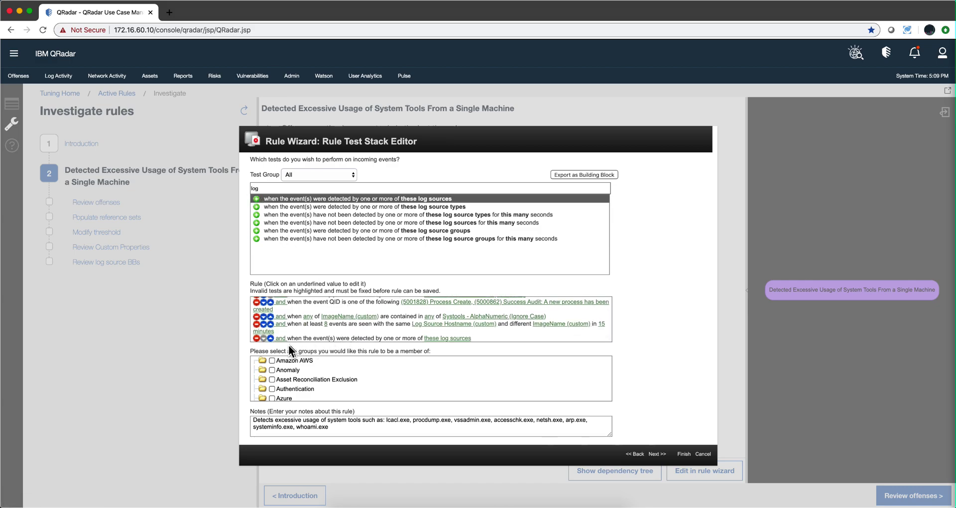
- Set the new test's log source to WindowsAuthServer @ WIN7, found by filtering for 'windows'
{"action": "left_click", "coordinate": [448, 338]}
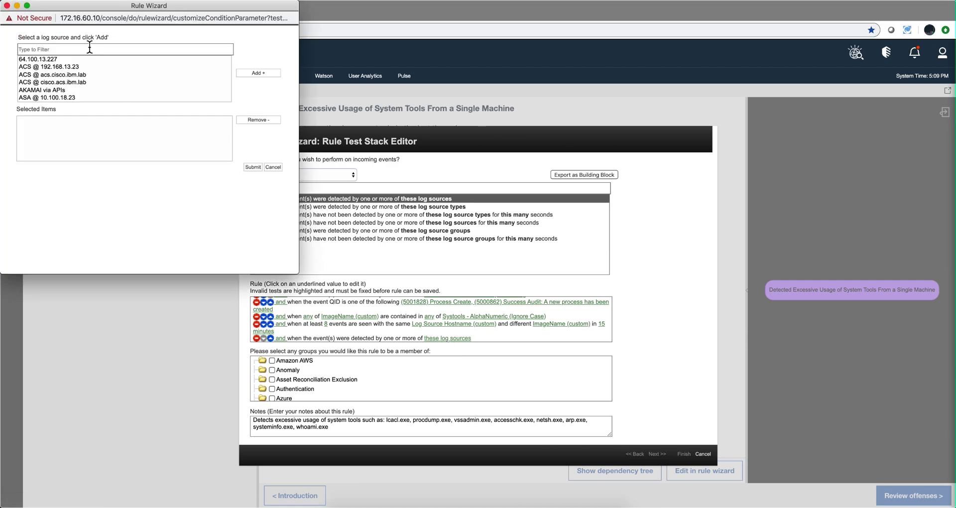
{"action": "left_click", "coordinate": [90, 47]}
{"action": "type", "text": "wi"}
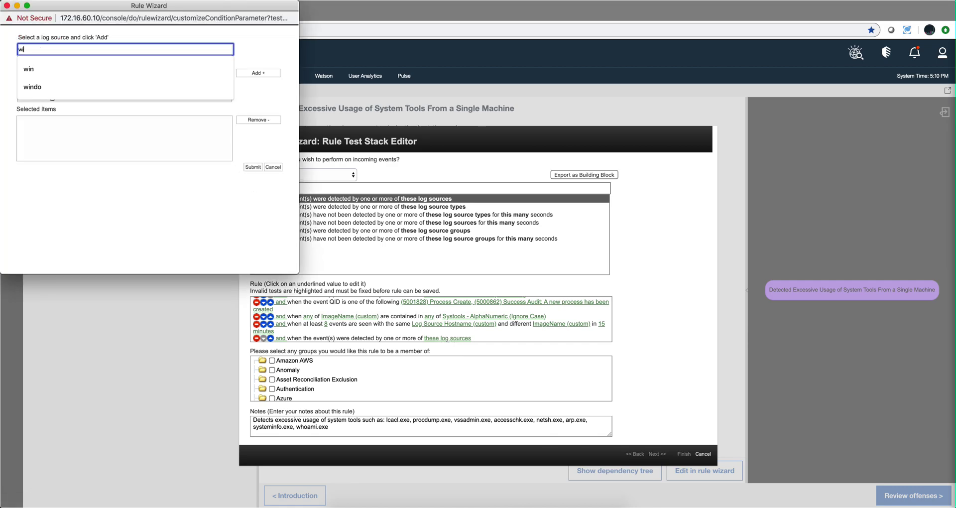
{"action": "type", "text": "ndows"}
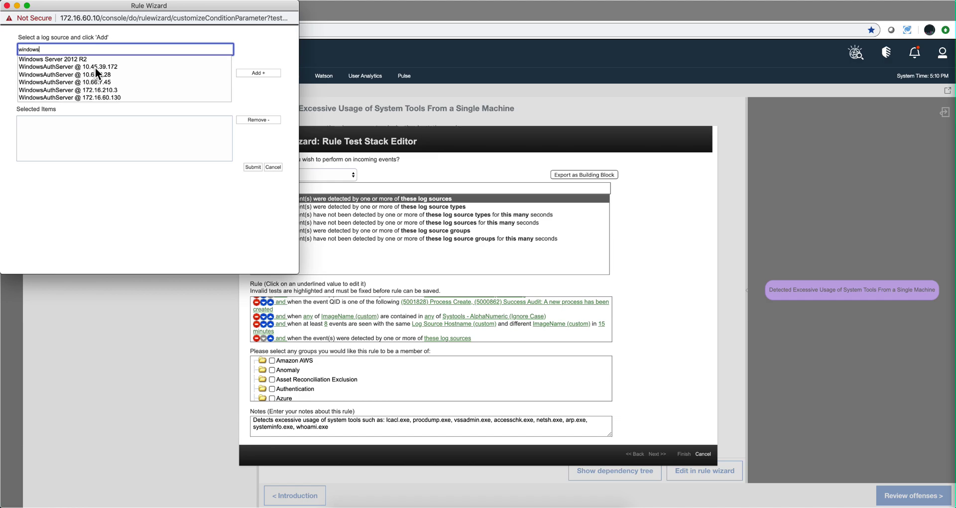
{"action": "scroll", "coordinate": [95, 67], "scroll_direction": "down", "scroll_amount": 10}
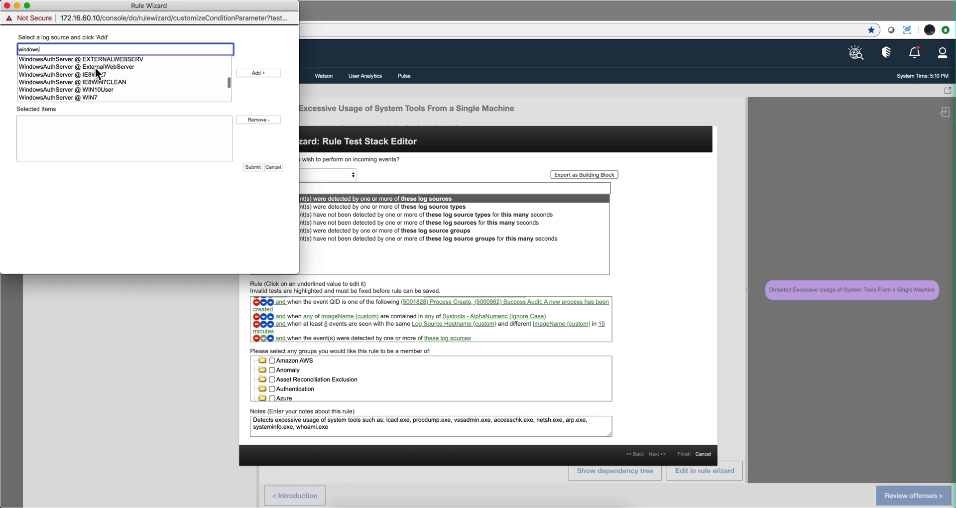
{"action": "scroll", "coordinate": [95, 68], "scroll_direction": "down", "scroll_amount": 5}
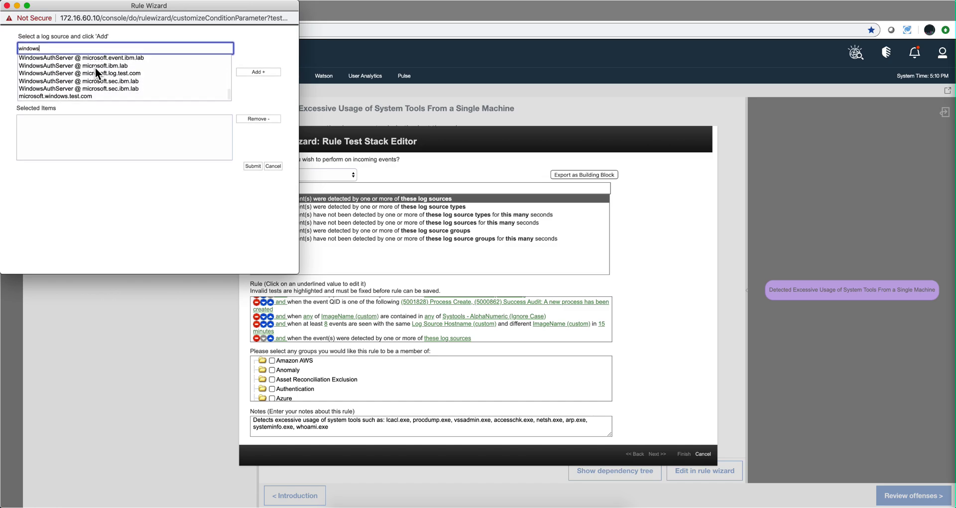
{"action": "scroll", "coordinate": [95, 67], "scroll_direction": "up", "scroll_amount": 6}
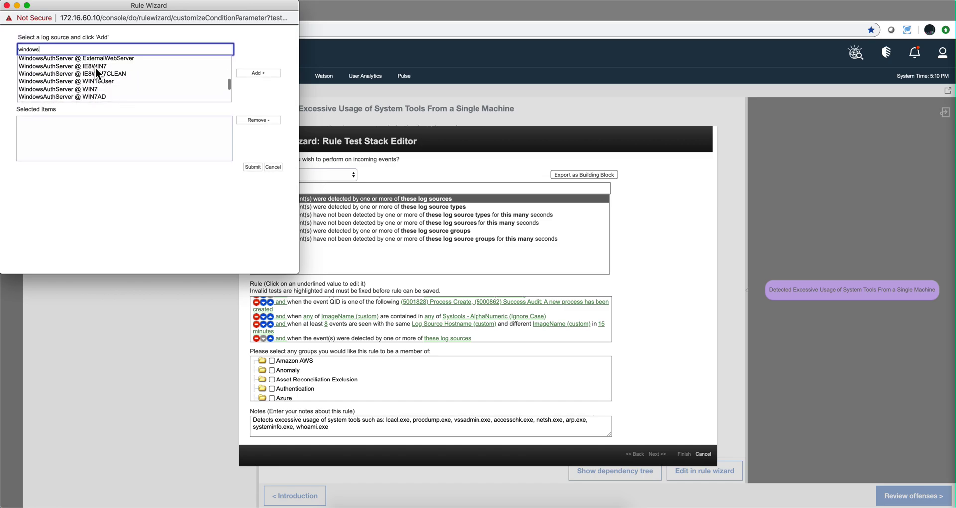
{"action": "left_click", "coordinate": [88, 89]}
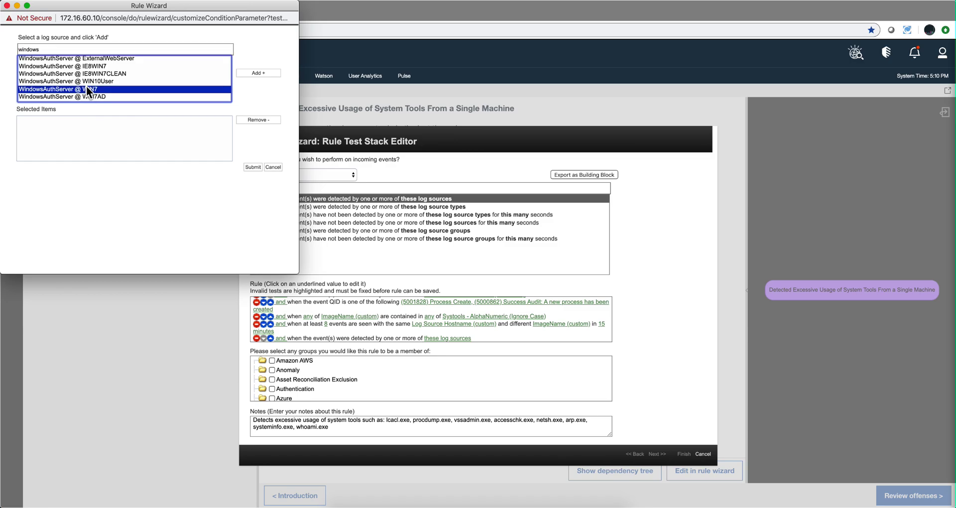
{"action": "left_click", "coordinate": [259, 73]}
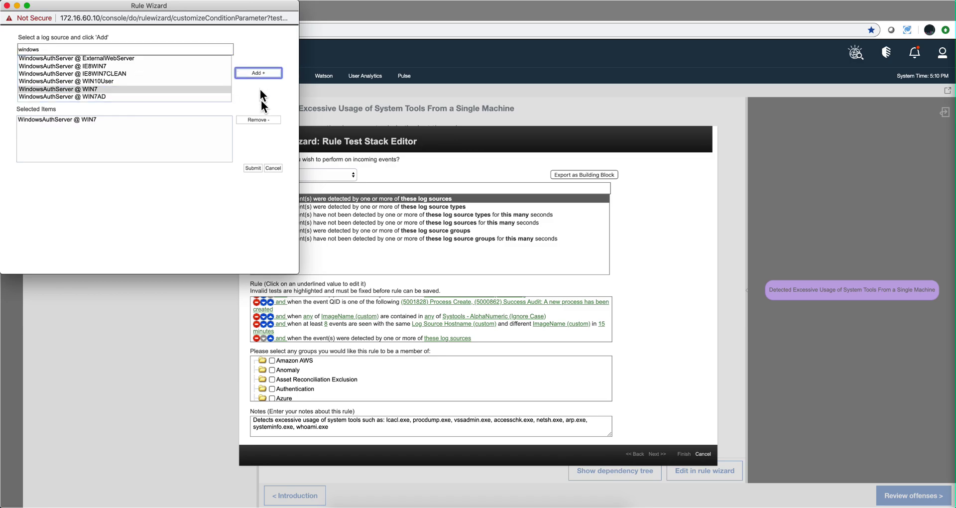
{"action": "left_click", "coordinate": [254, 167]}
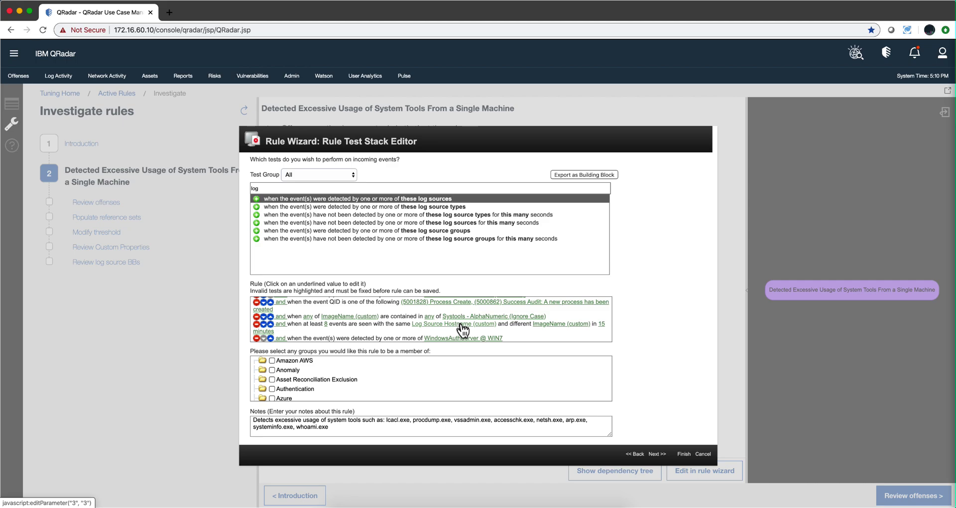
- Change the log-source test to 'and NOT' so WindowsAuthServer @ WIN7 is excluded
{"action": "left_click", "coordinate": [281, 338]}
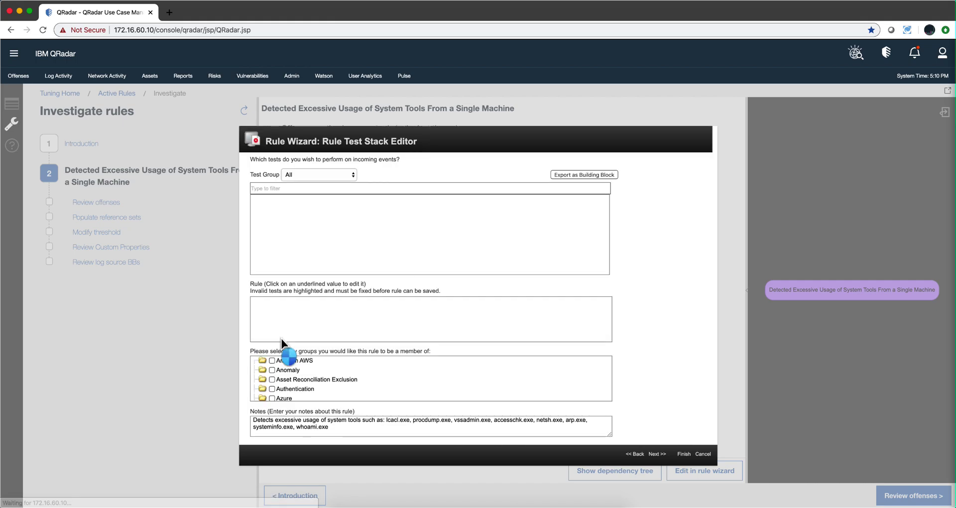
{"action": "scroll", "coordinate": [316, 323], "scroll_direction": "down", "scroll_amount": 2}
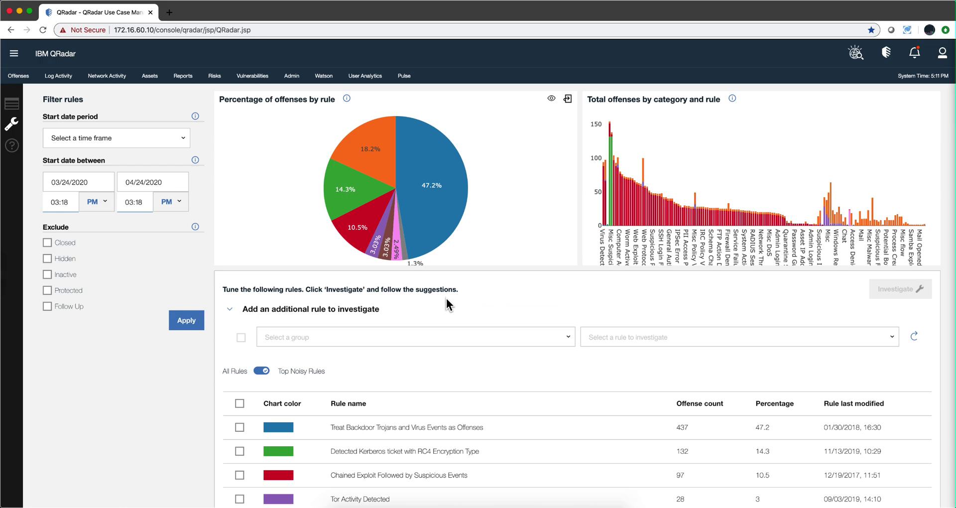
- Tick Chained Exploit Followed by Suspicious Events and investigate it, showing its sequence test and building blocks
{"action": "left_click", "coordinate": [240, 475]}
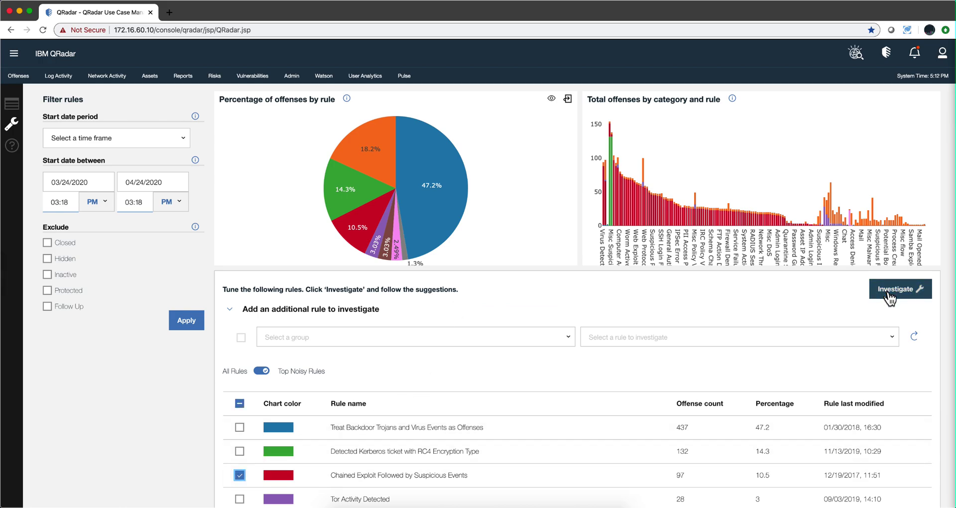
{"action": "left_click", "coordinate": [888, 295]}
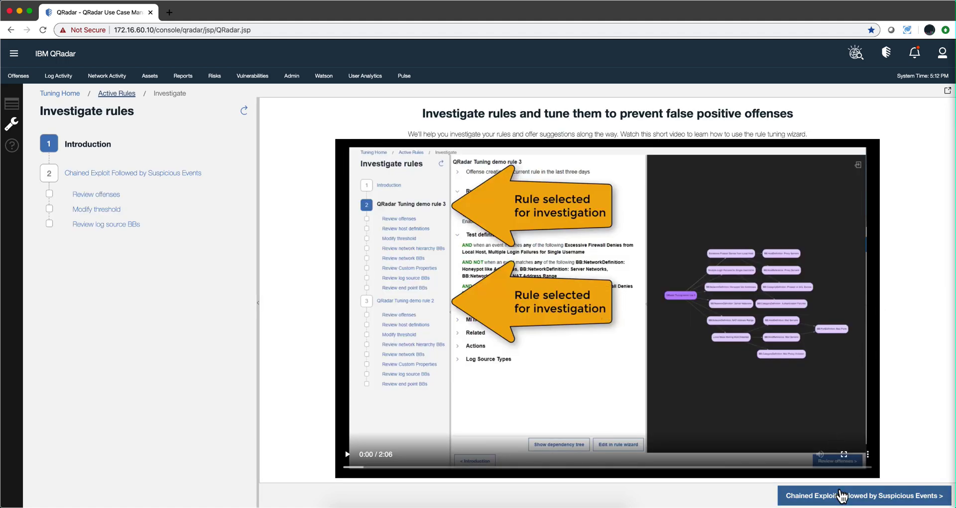
{"action": "left_click", "coordinate": [841, 496]}
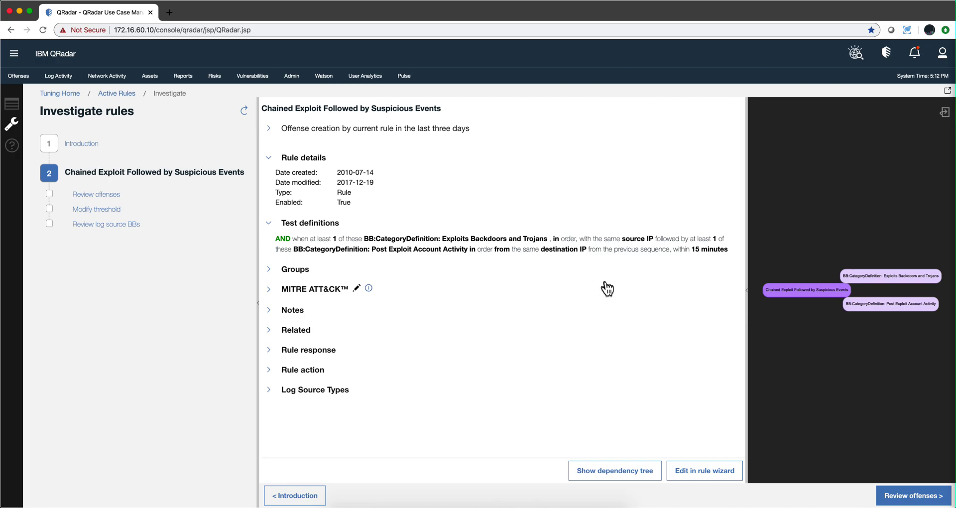
{"action": "mouse_move", "coordinate": [779, 293]}
- List the building blocks, viewing Exploits Backdoors and Trojans, then Post Exploit Account Activity
{"action": "left_click", "coordinate": [944, 113]}
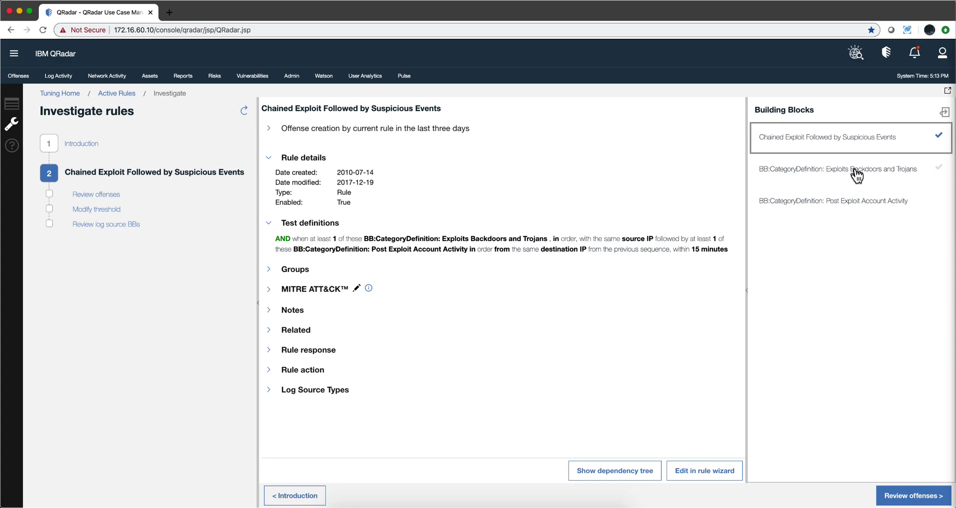
{"action": "left_click", "coordinate": [856, 175]}
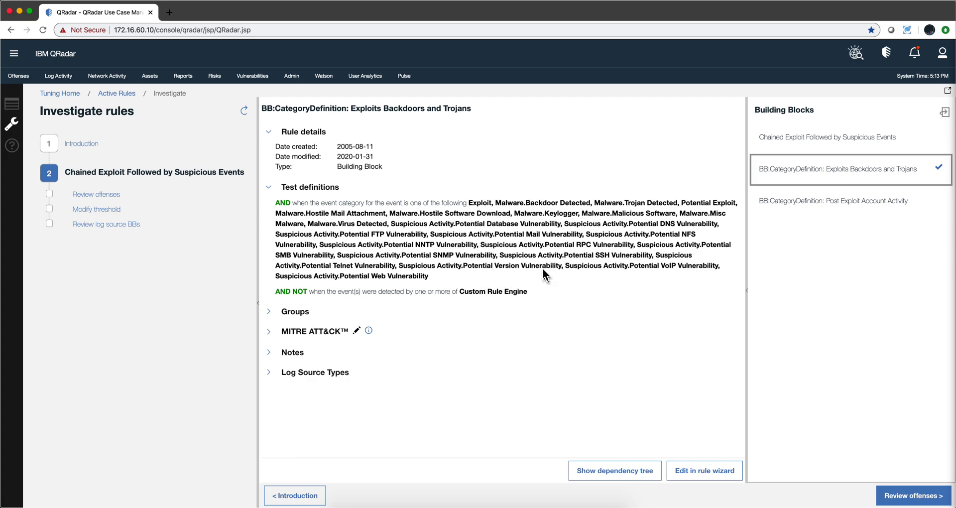
{"action": "left_click", "coordinate": [781, 205]}
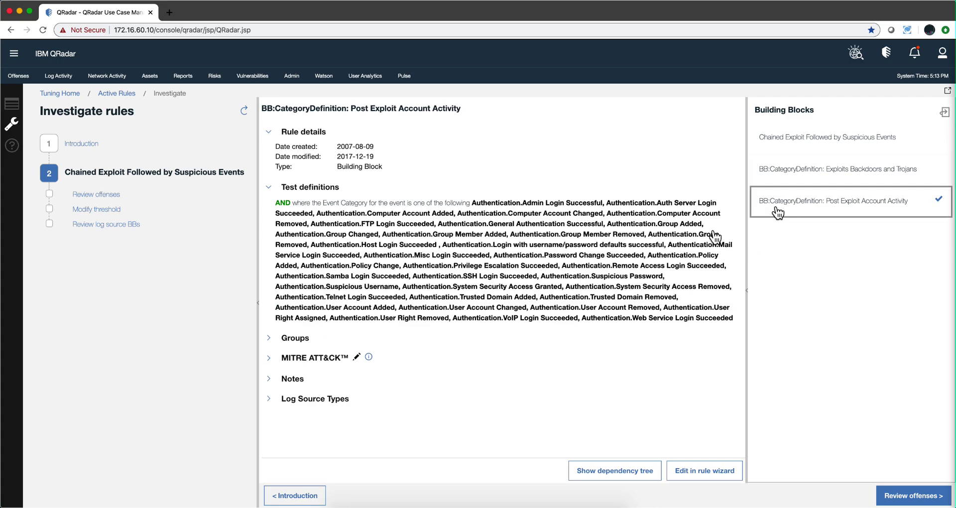